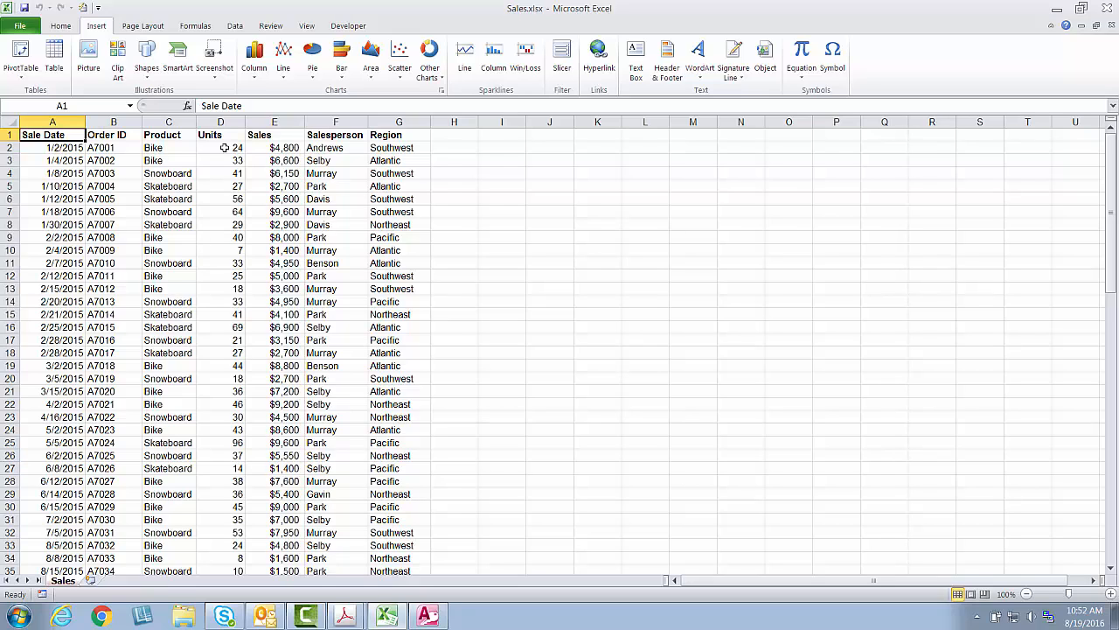
click(234, 25)
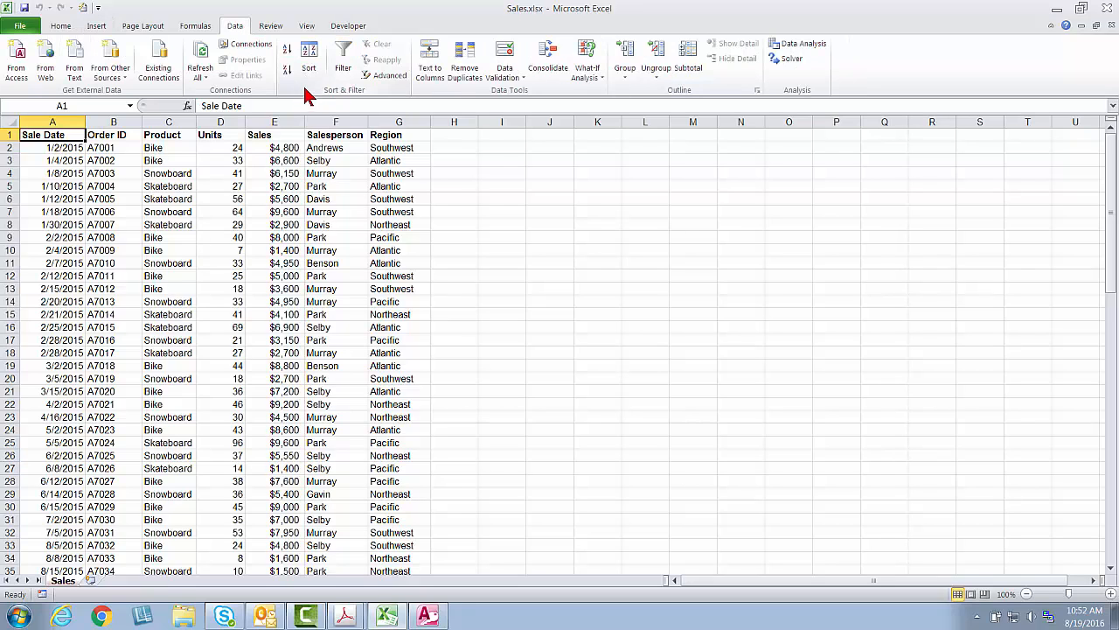
click(65, 27)
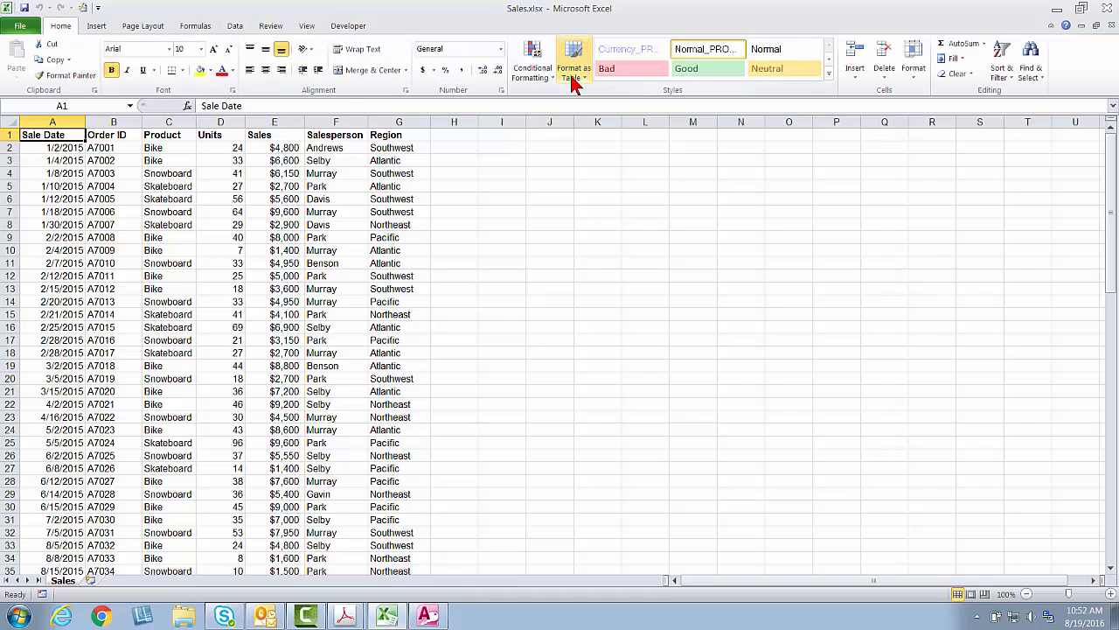
click(97, 26)
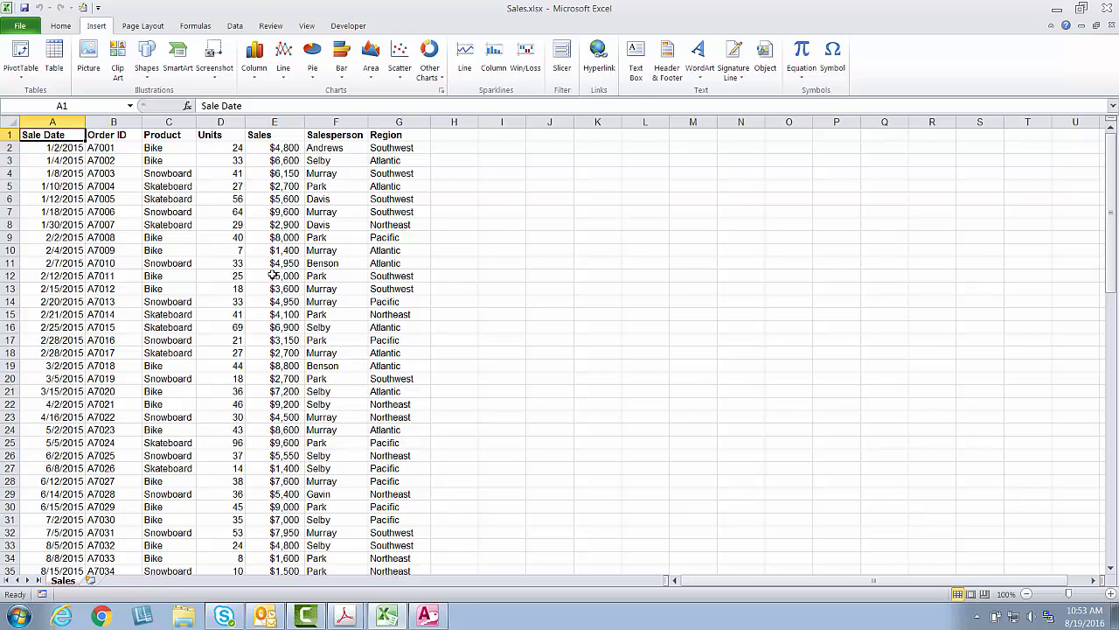
- Switch to Adobe Acrobat and review every page of All Sales.pdf and the report in Sales for Q1 2016.pdf
mouse_move(353, 621)
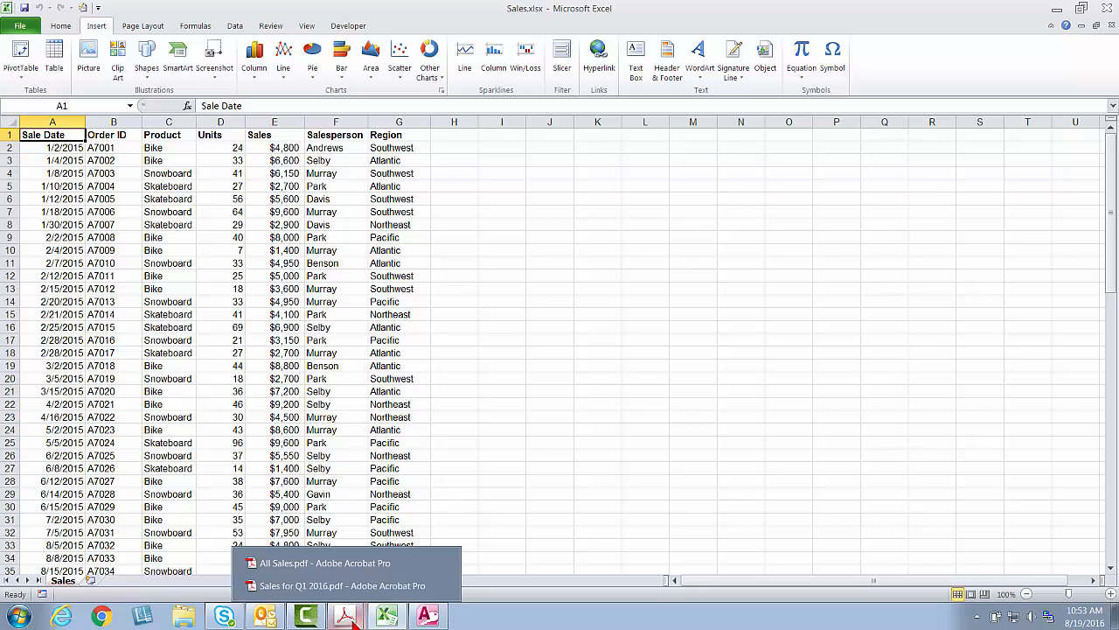
click(333, 562)
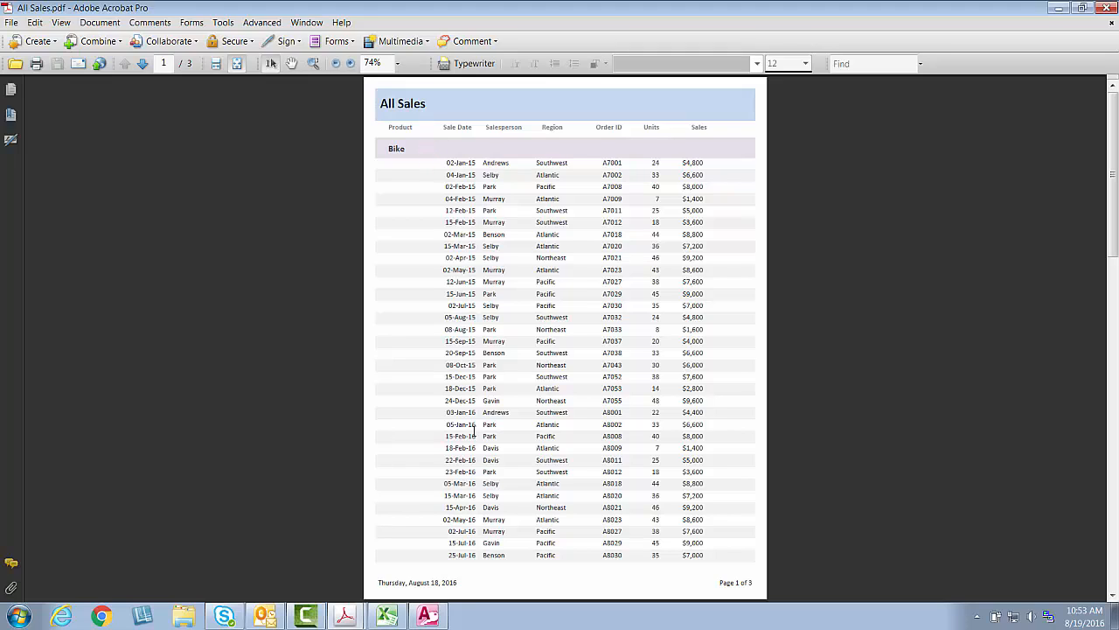
click(143, 63)
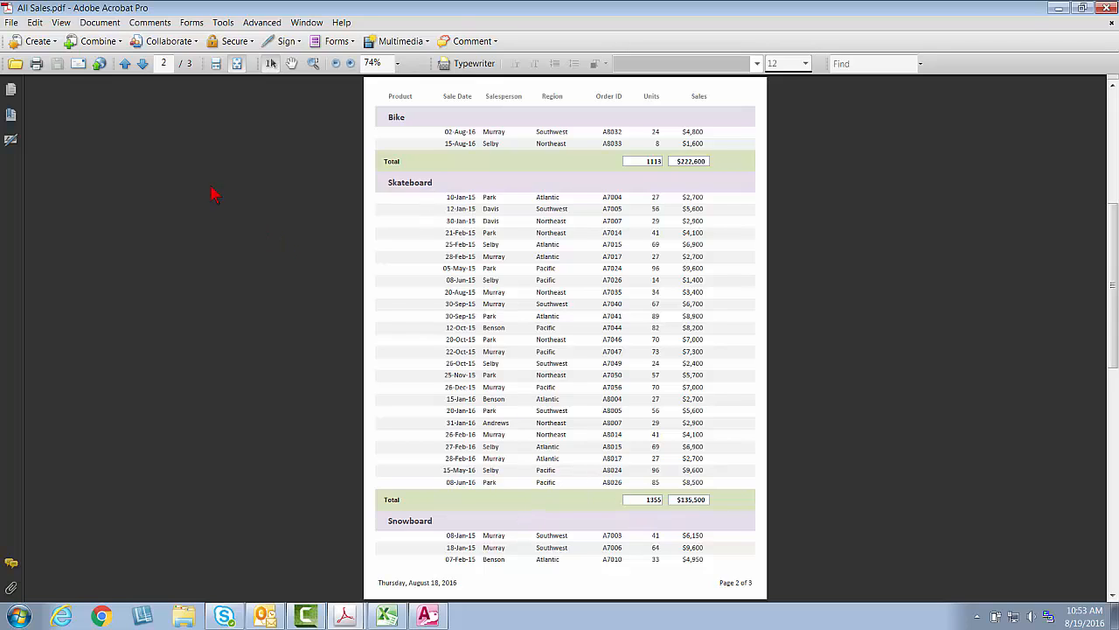
click(143, 63)
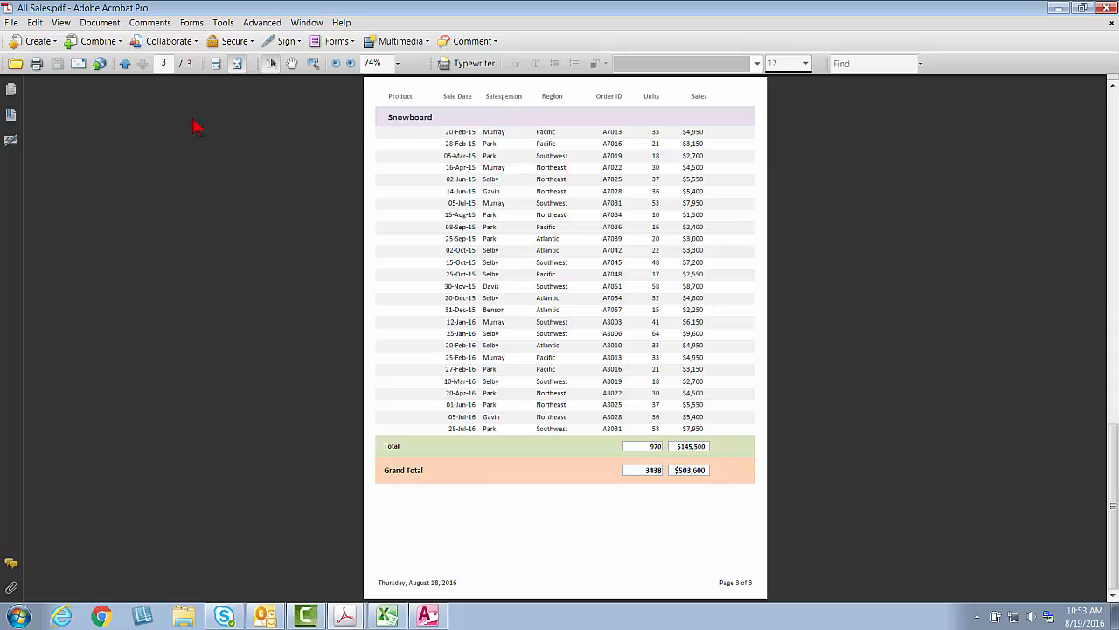
click(126, 64)
click(125, 64)
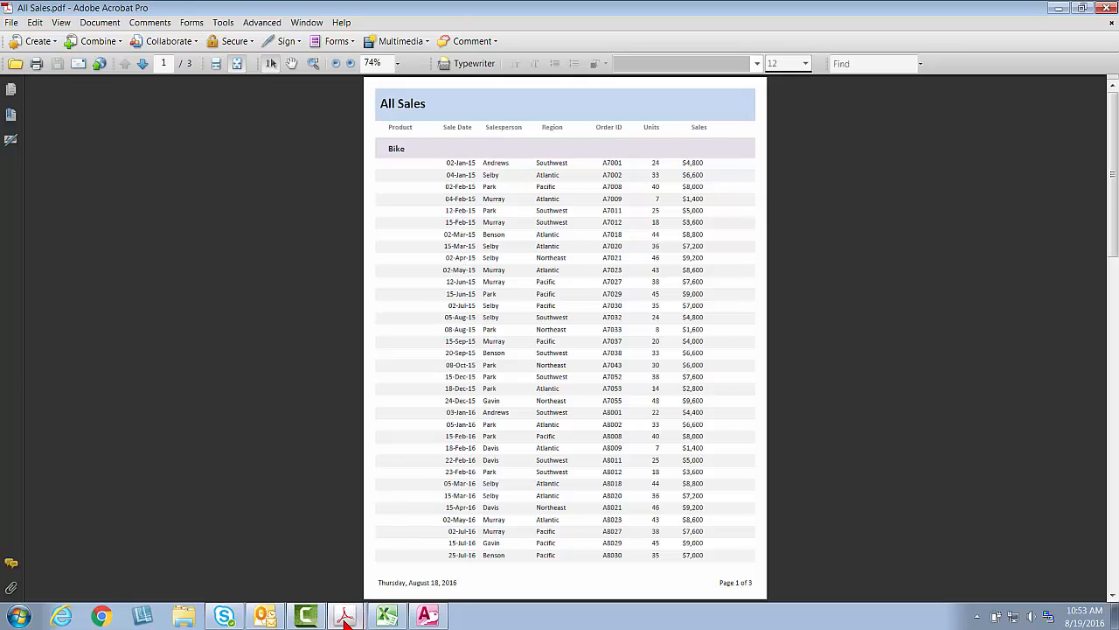
mouse_move(347, 619)
click(342, 586)
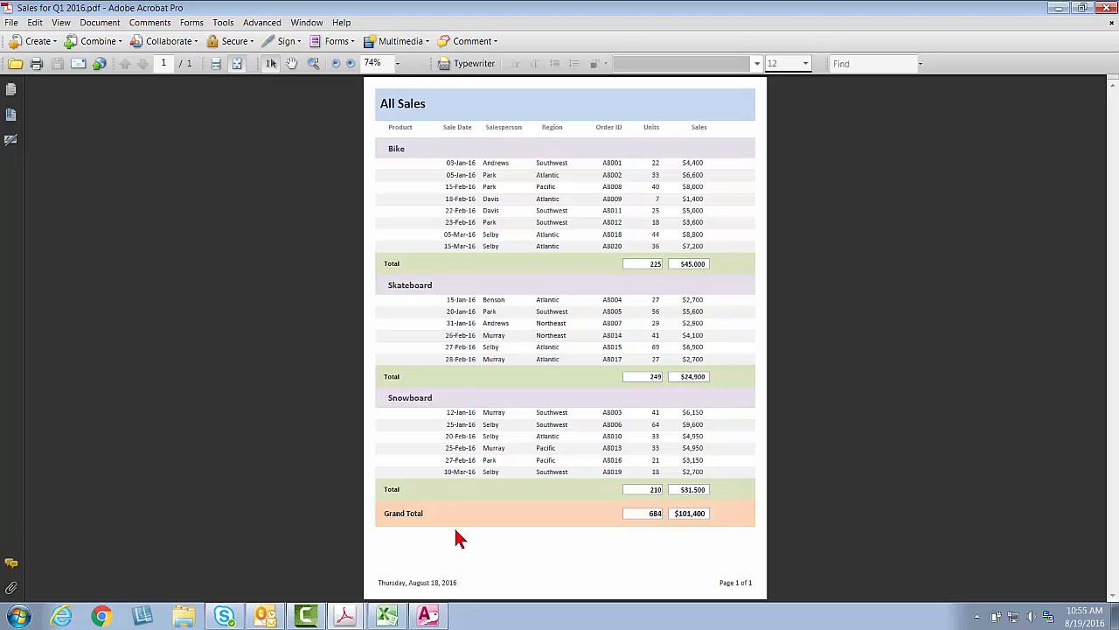
- Switch to the Sales Reports database in Access, view the records of the linked Sales table and close it
click(428, 616)
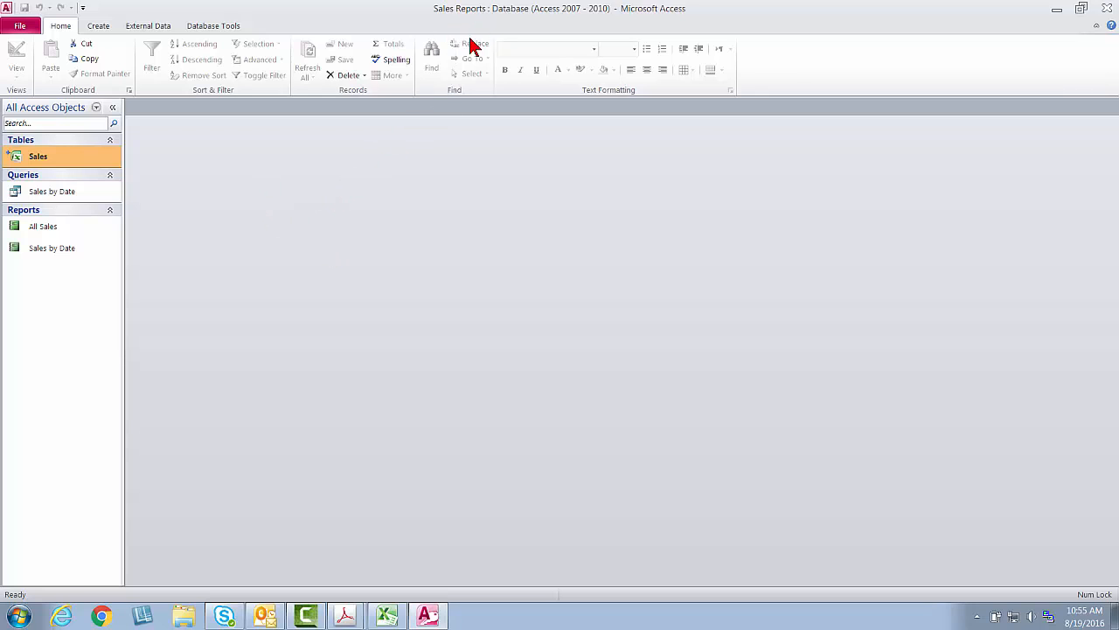
double_click(70, 161)
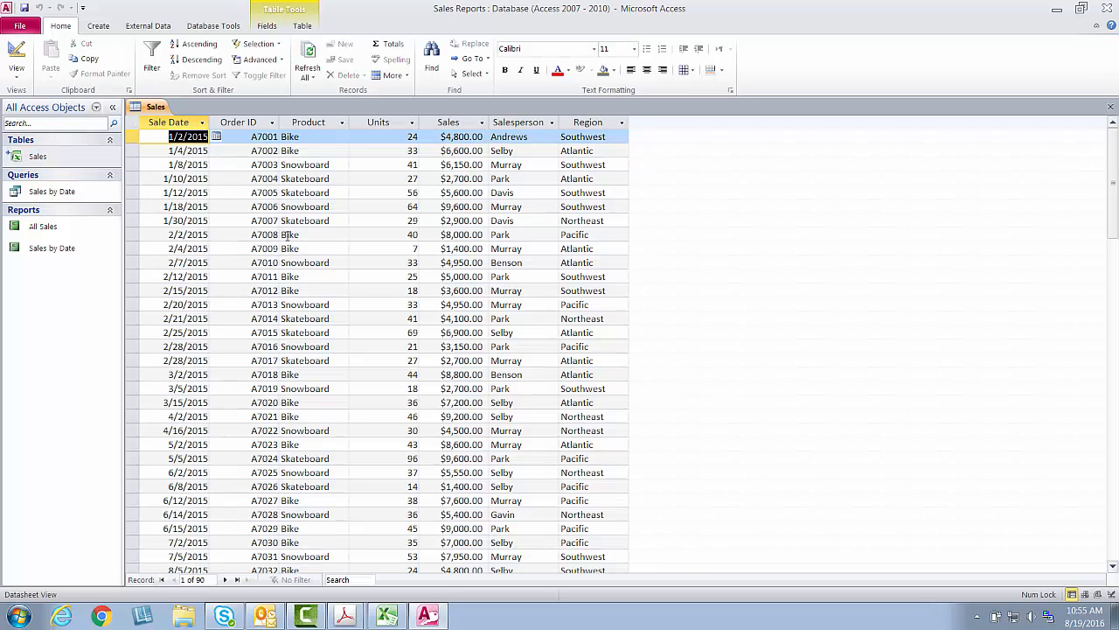
click(1110, 107)
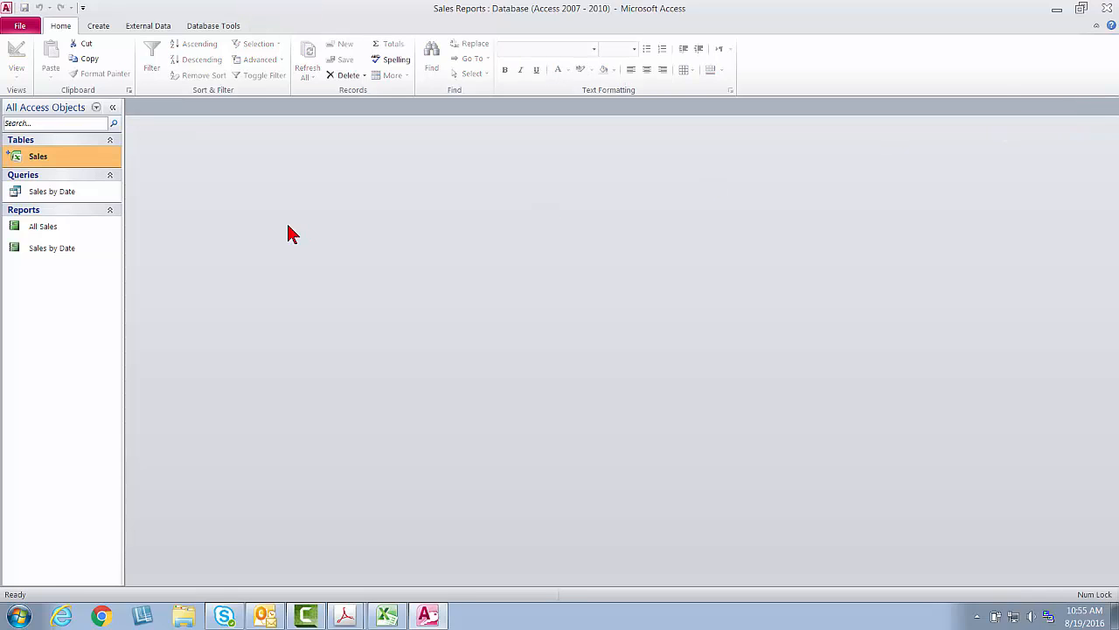
- View the All Sales report and the available PDF or XPS export option, and close the report
double_click(61, 224)
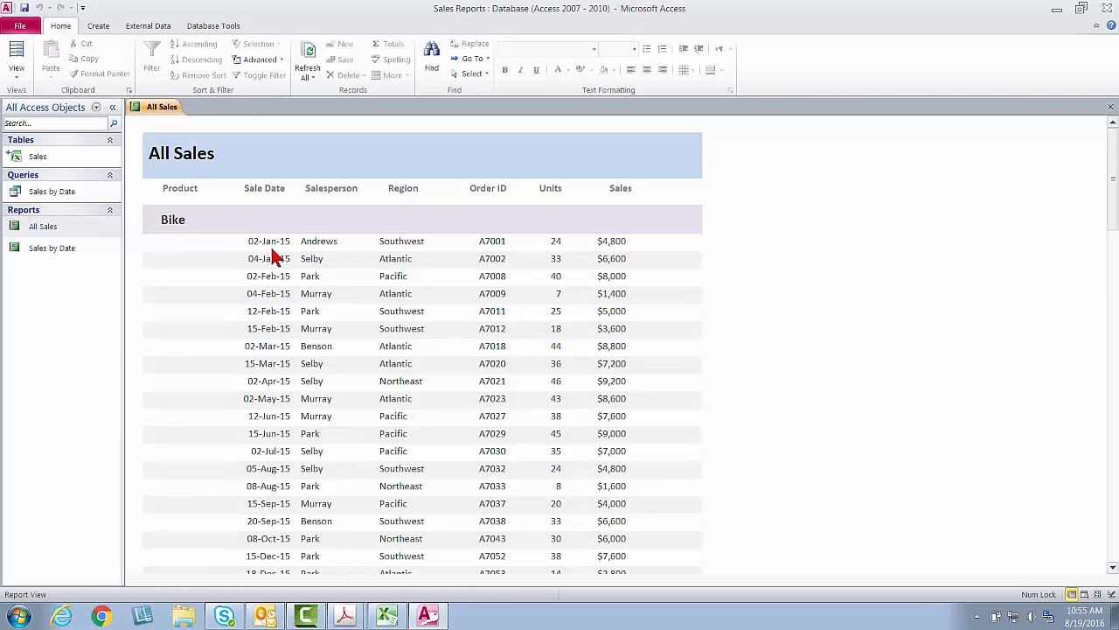
click(158, 27)
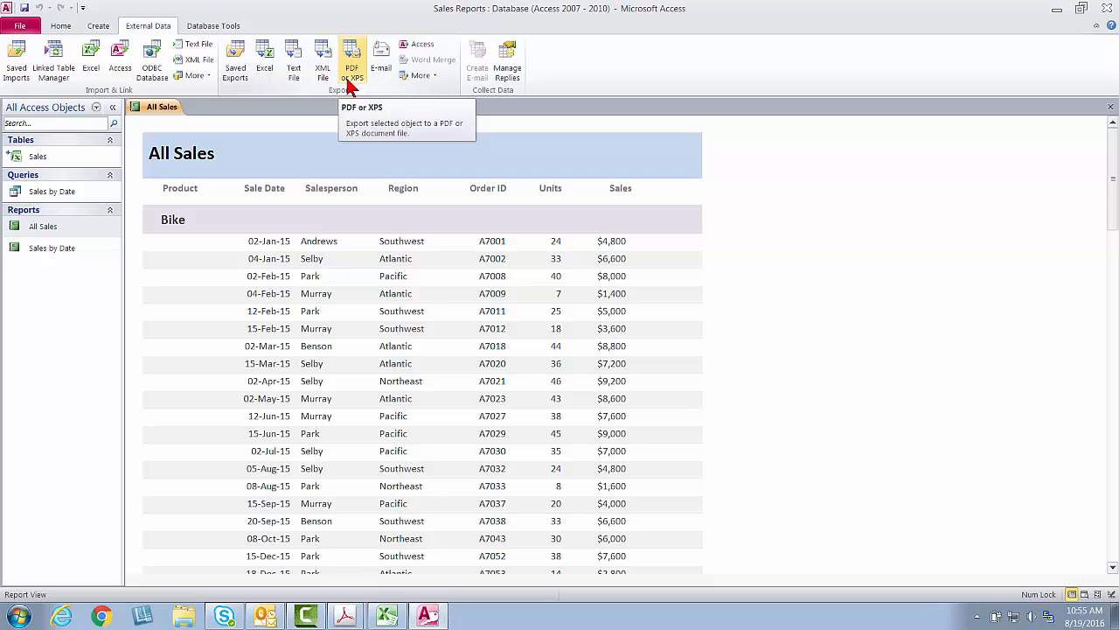
click(1108, 109)
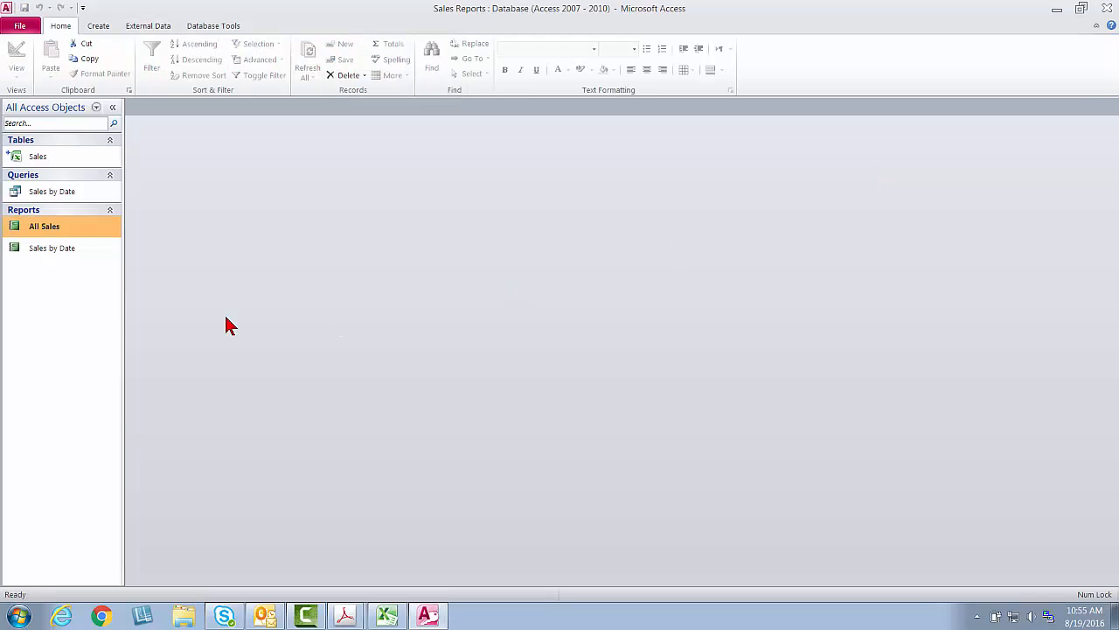
- Run the Sales by Date report from 8-1-16 to 8-19-16, review it and close it
click(86, 248)
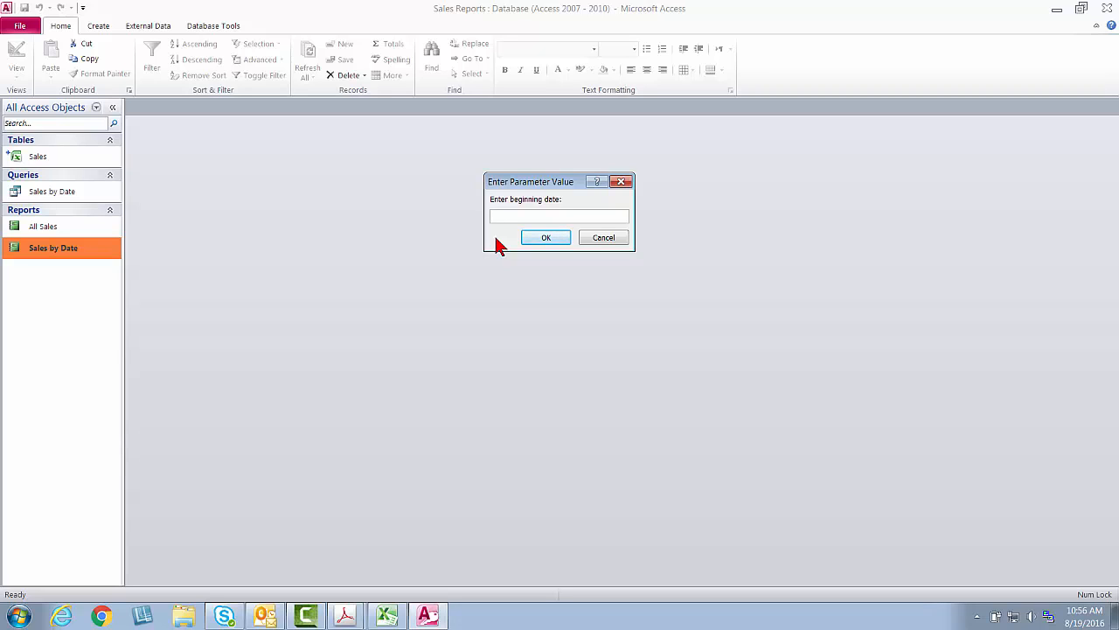
text(8-1-16)
key(Return)
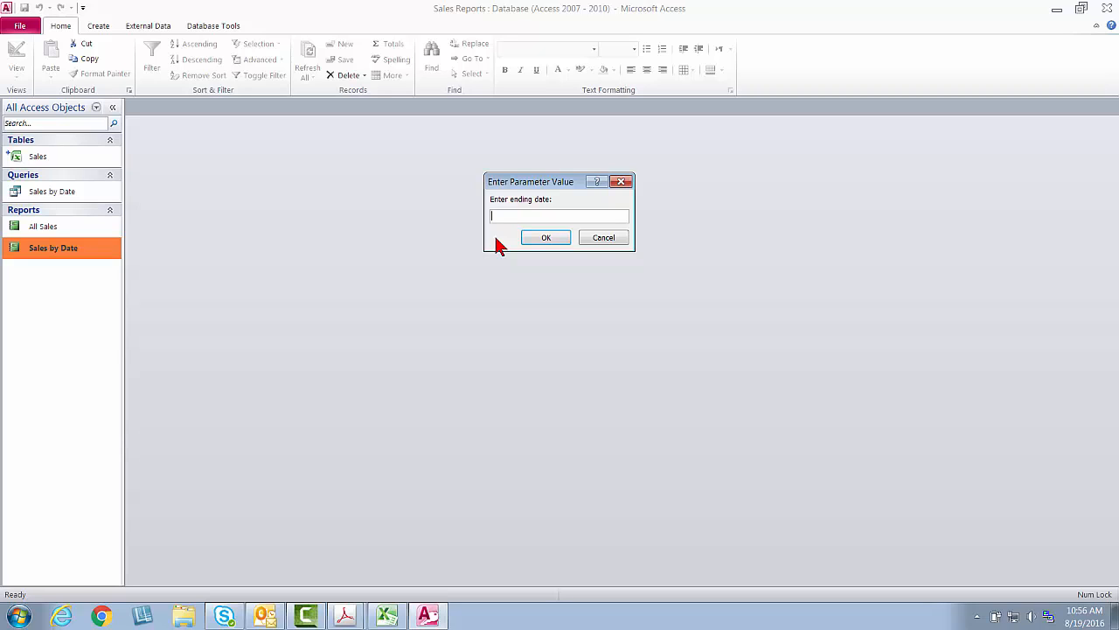
text(8-19-16)
key(Return)
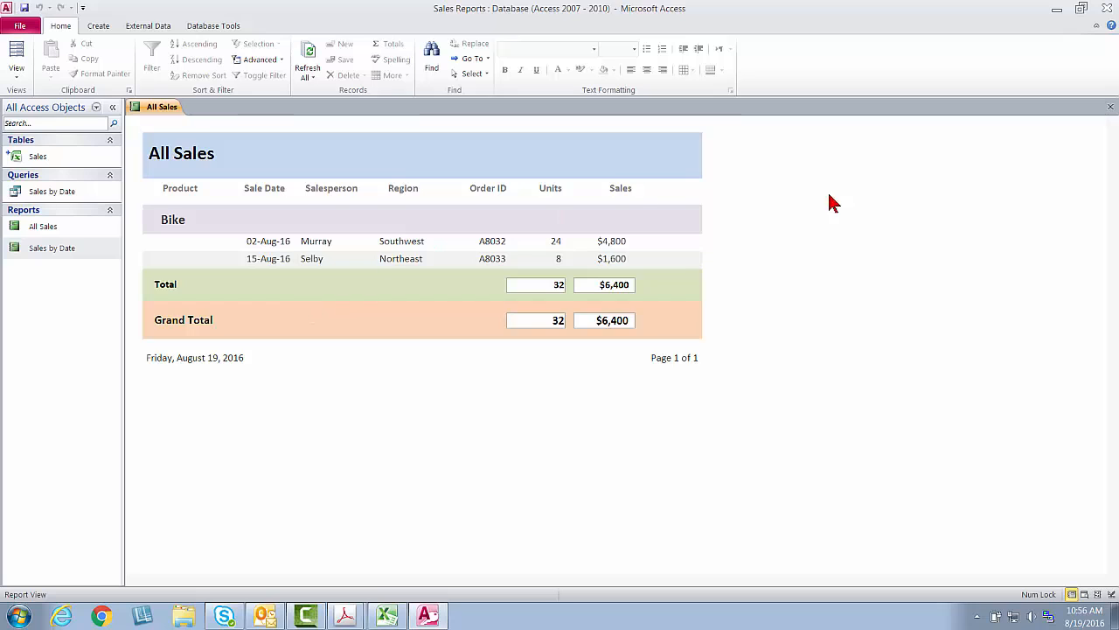
click(1110, 107)
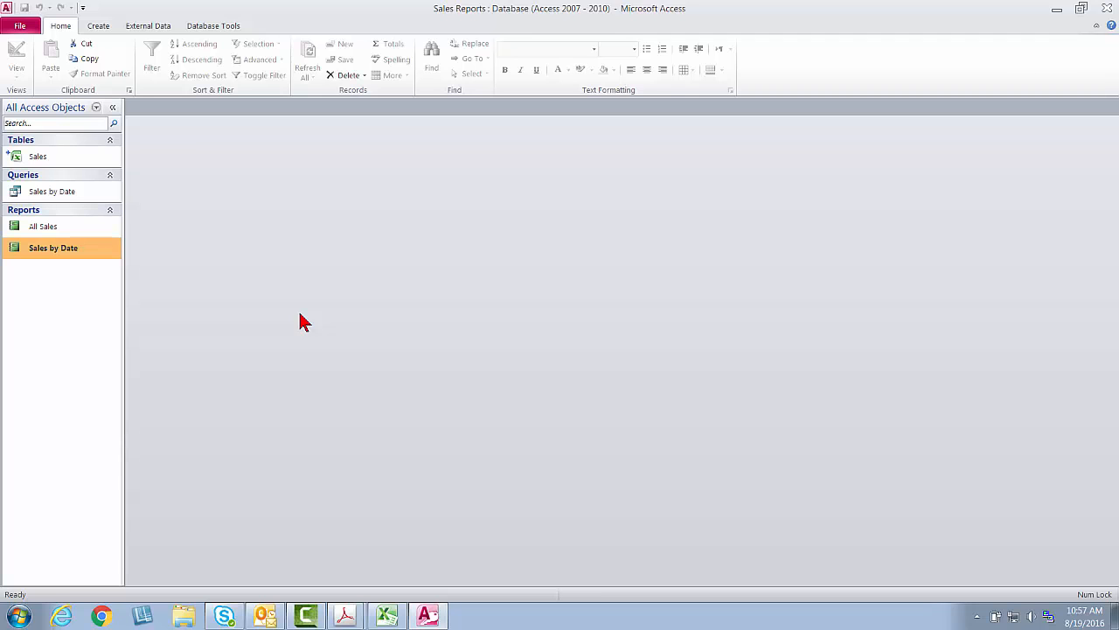
- Switch to the Sales workbook in Excel and start a new record in row 92 with sale date 8-19-16 and the order ID
click(386, 616)
scroll(271, 409, down, 2)
scroll(271, 409, down, 19)
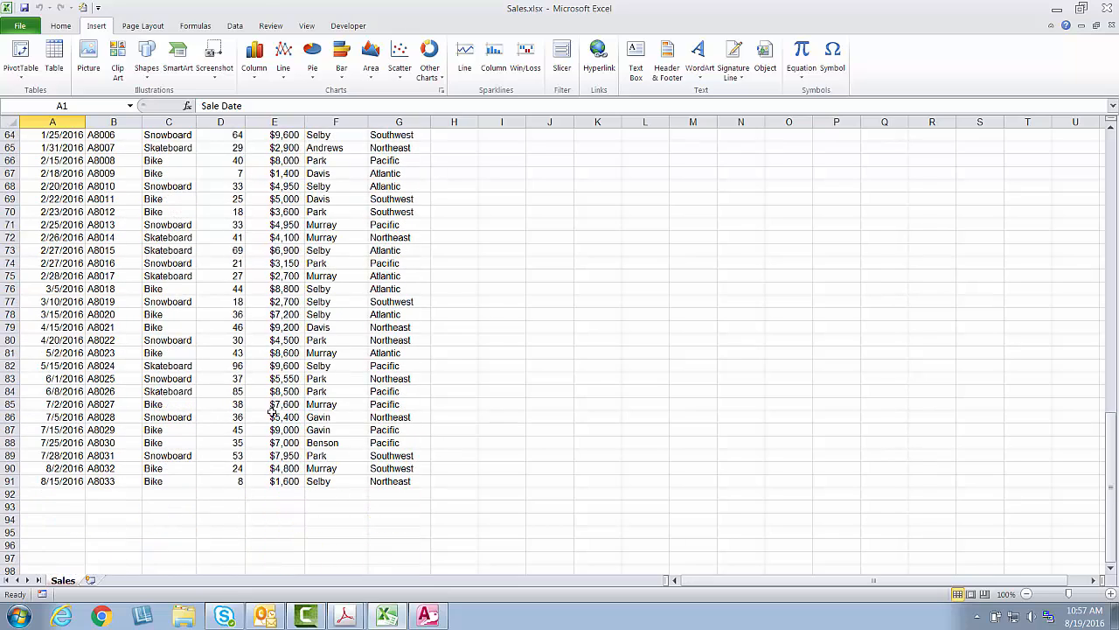
click(59, 493)
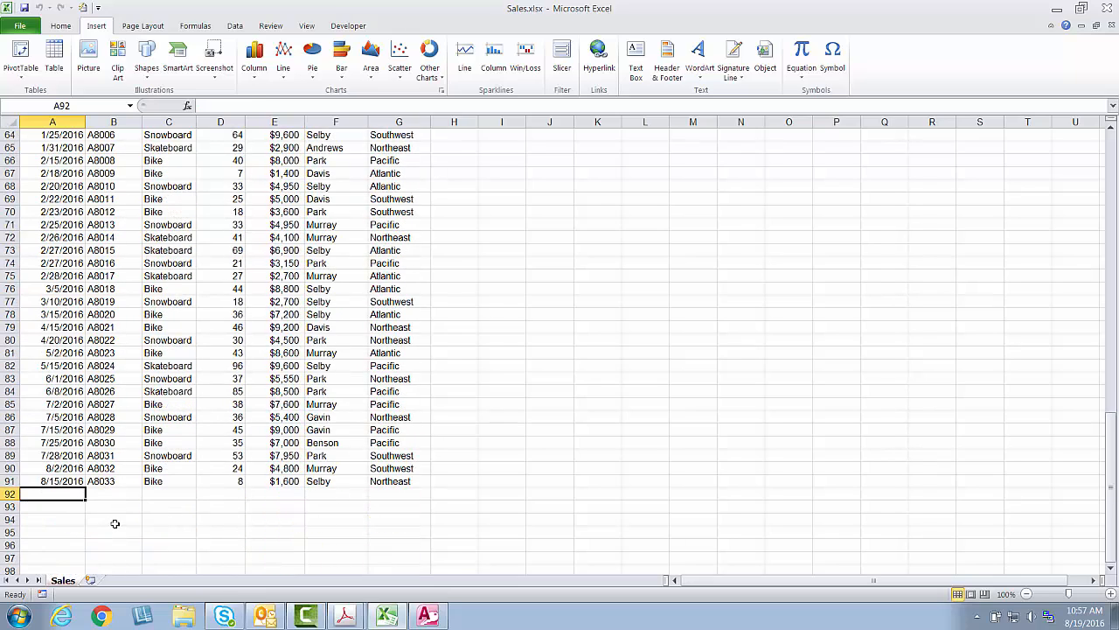
text(8-19-16)
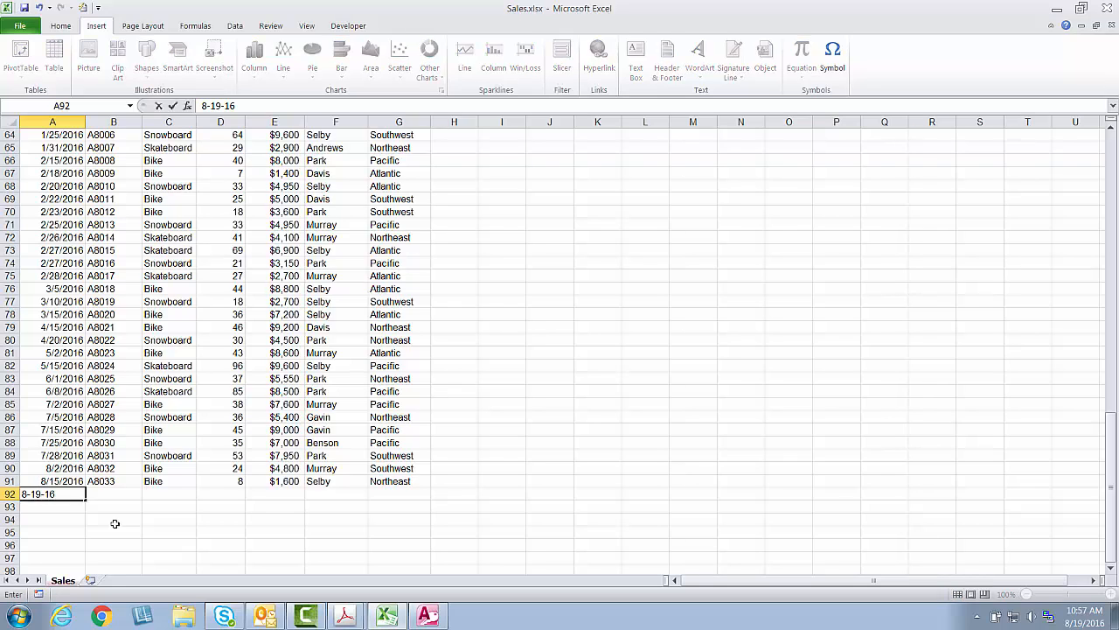
key(Tab)
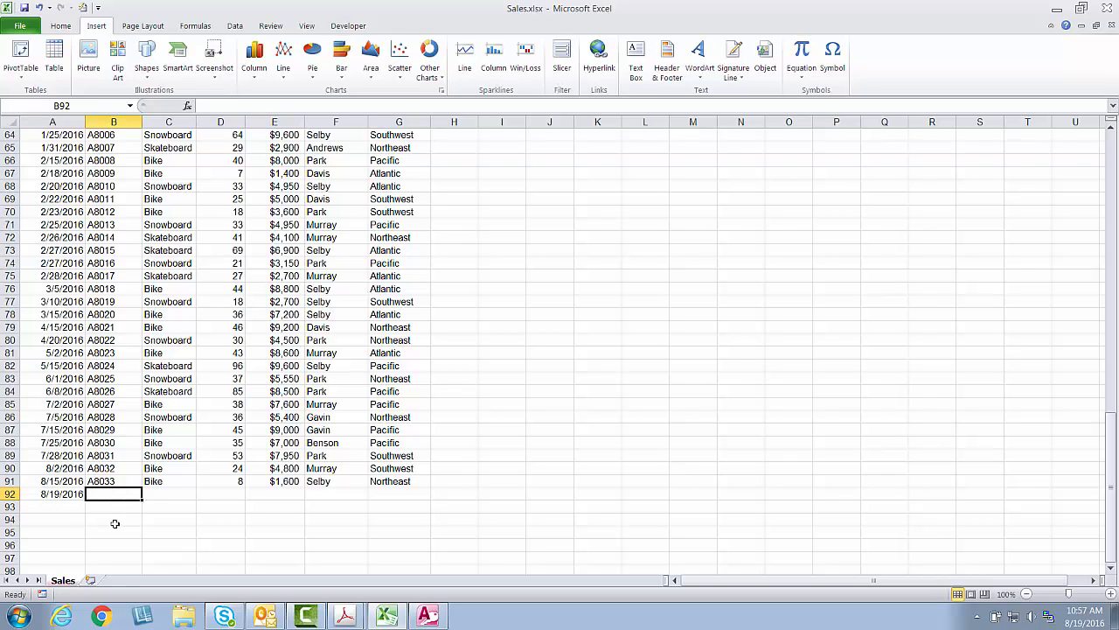
text(A)
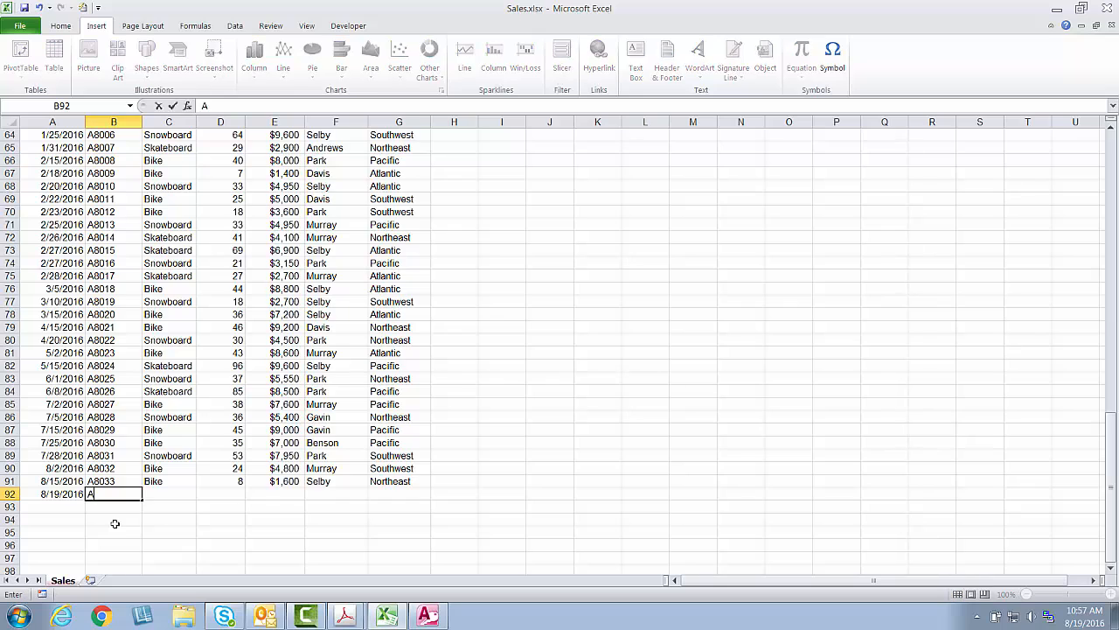
text(8034)
key(Tab)
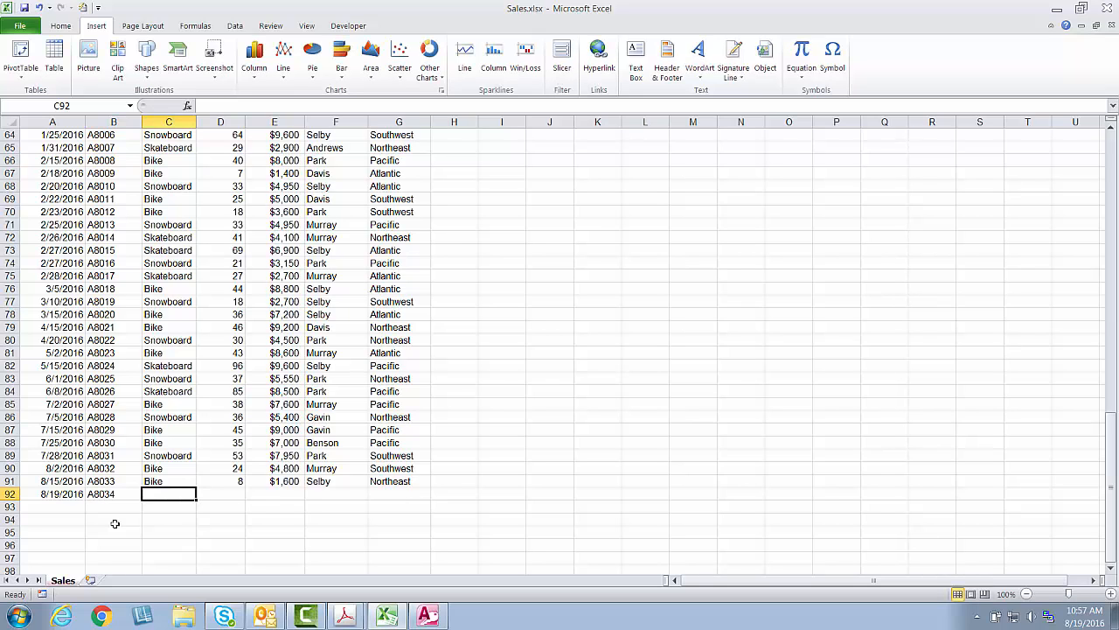
- Complete row 92 with product Skateboard, 10 units, sales of 4500, the salesperson's name and region Southwest
text(Skateboard)
key(Tab)
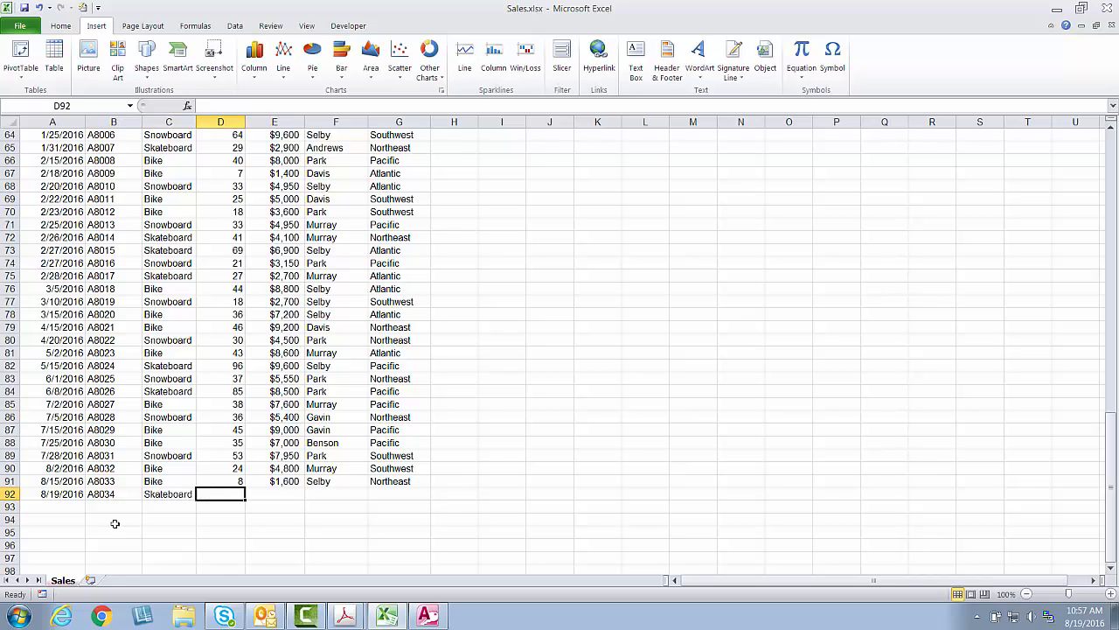
text(10)
key(Tab)
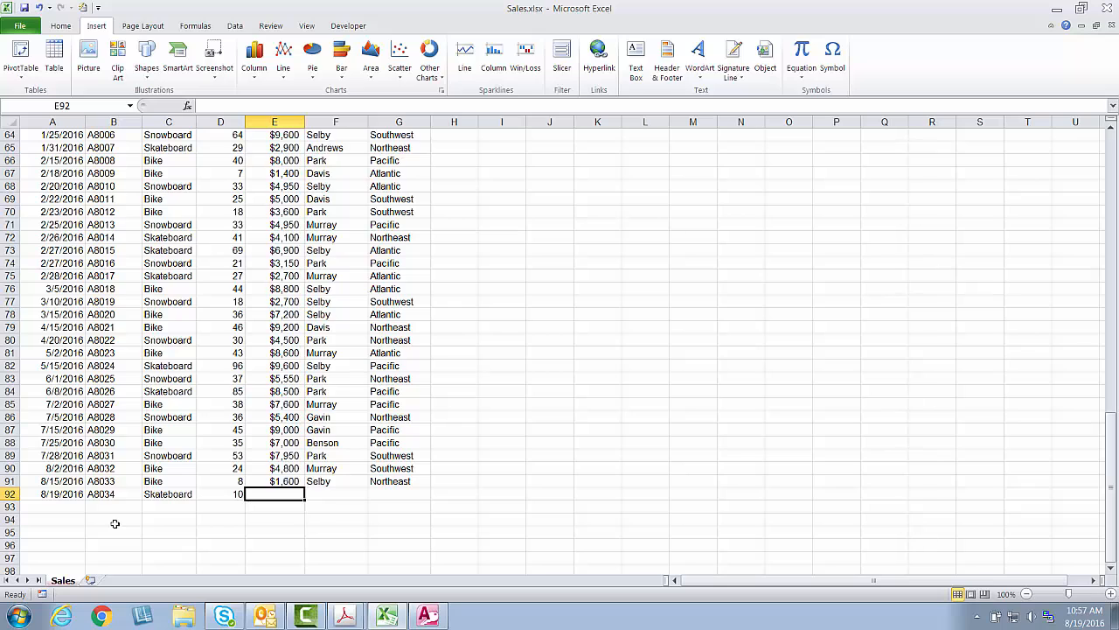
text(4500)
key(Tab)
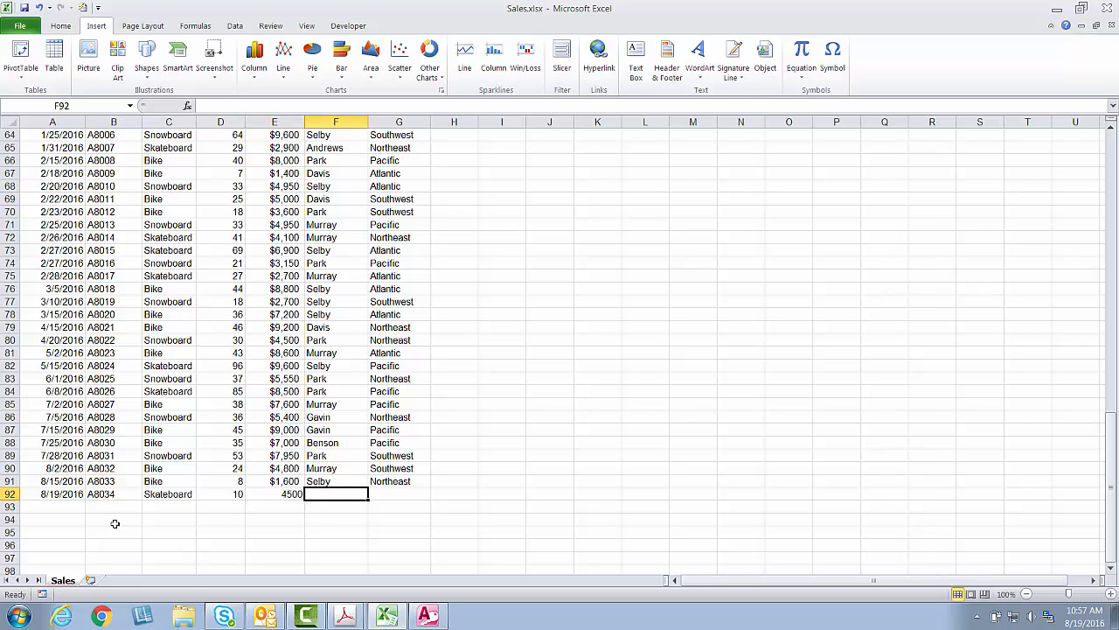
text(Park)
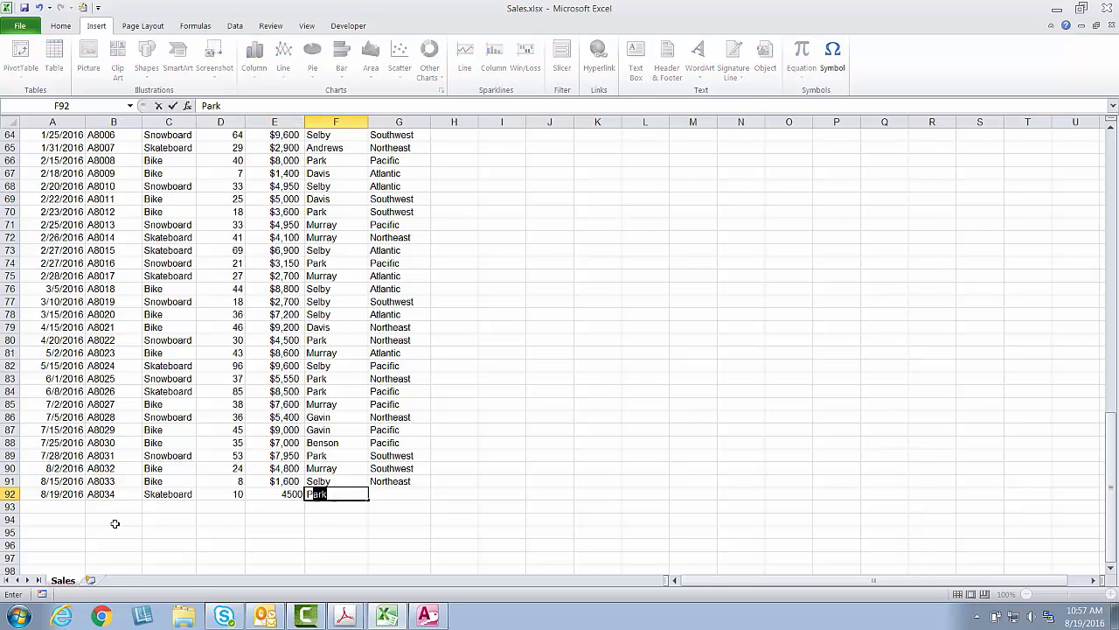
key(Tab)
text(Southwest)
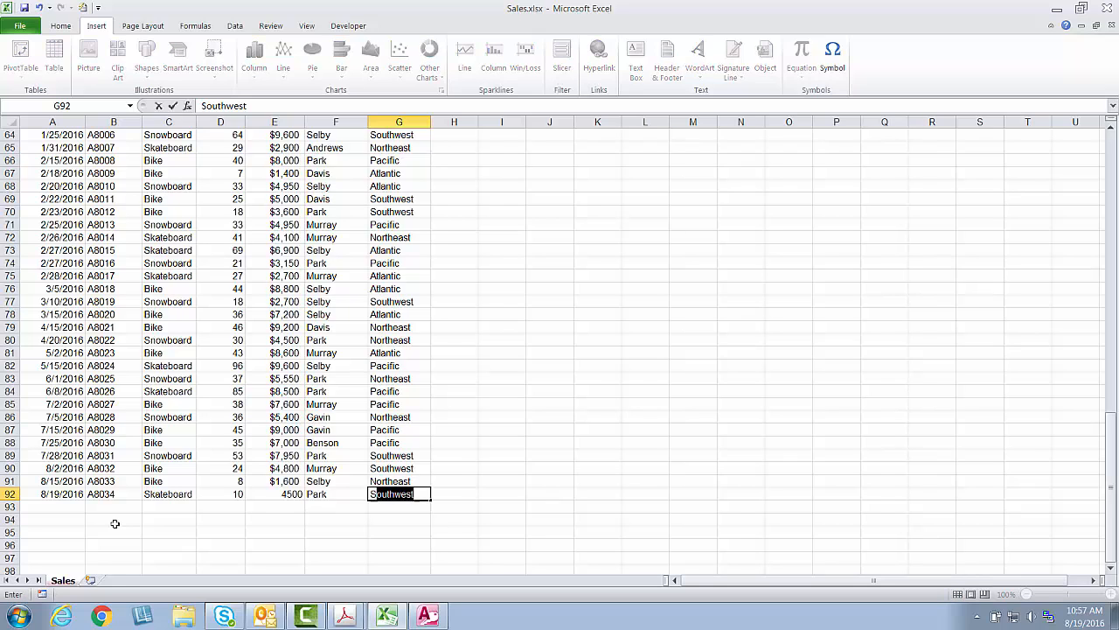
key(Tab)
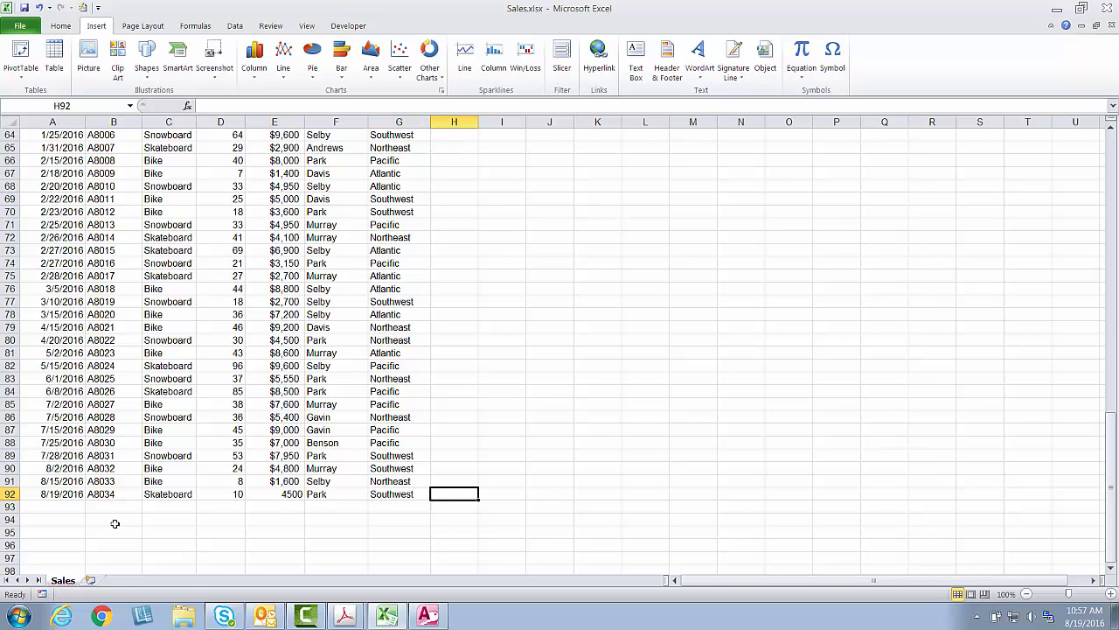
- Fill only the currency formatting from cell E91 down to the new sales amount in E92
click(290, 483)
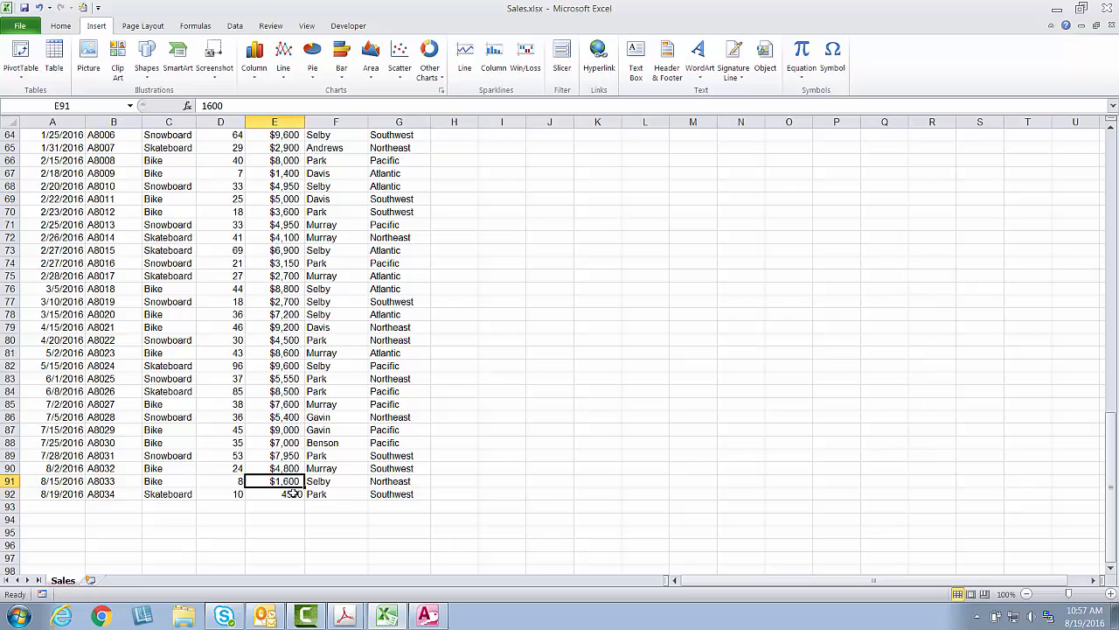
drag(303, 487, 307, 501)
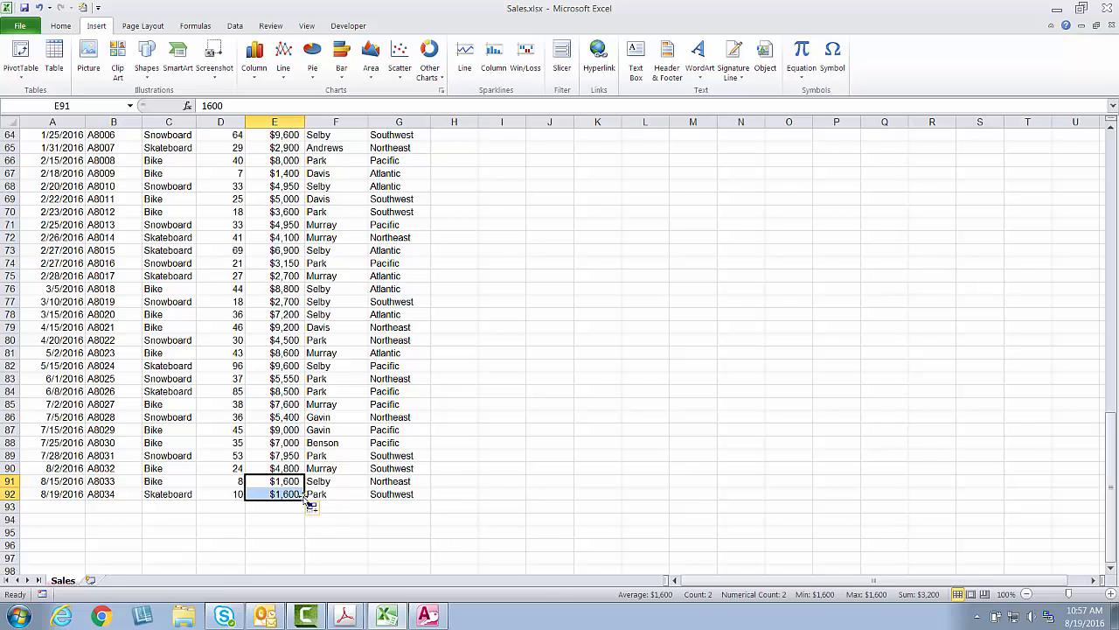
click(315, 508)
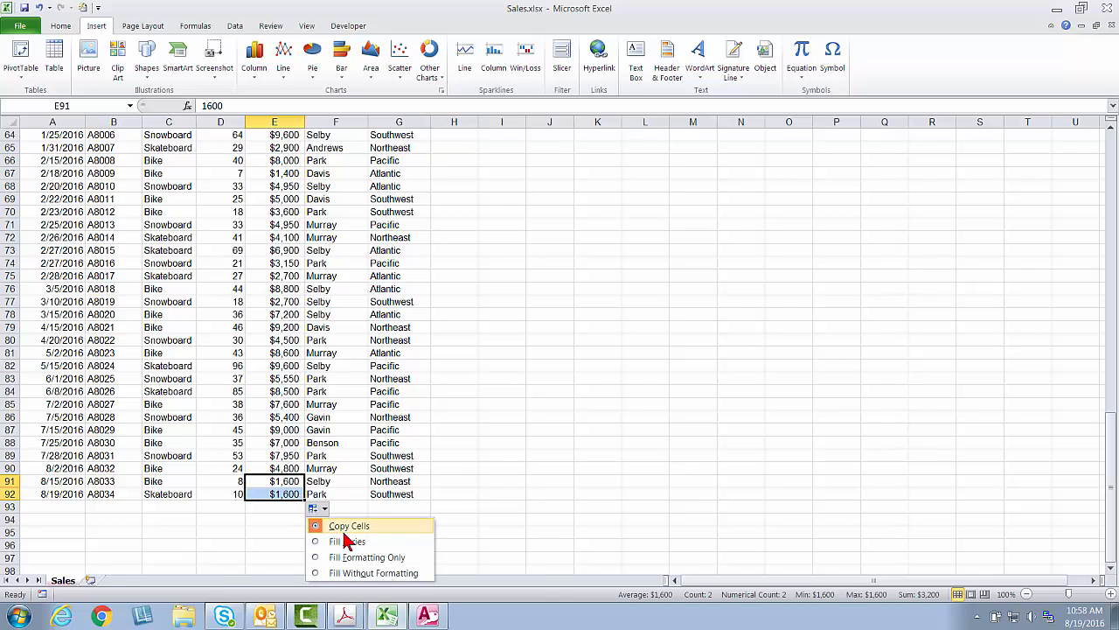
click(354, 557)
click(282, 494)
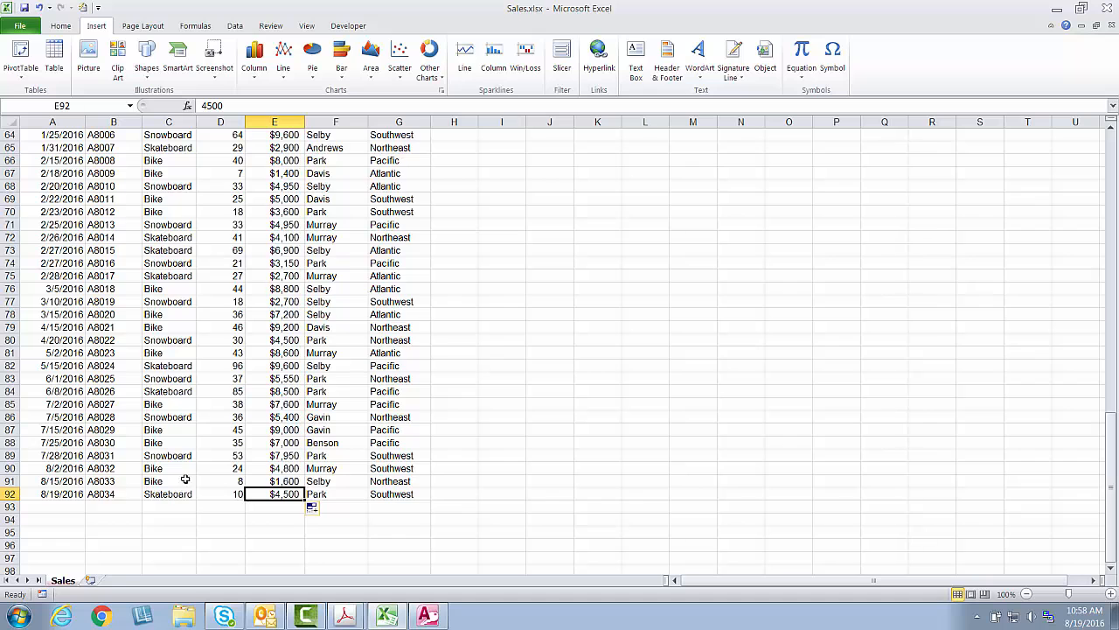
- Return to cell A1 of the Sales sheet and save the workbook with the new record
scroll(222, 263, up, 8)
scroll(222, 262, up, 13)
click(68, 140)
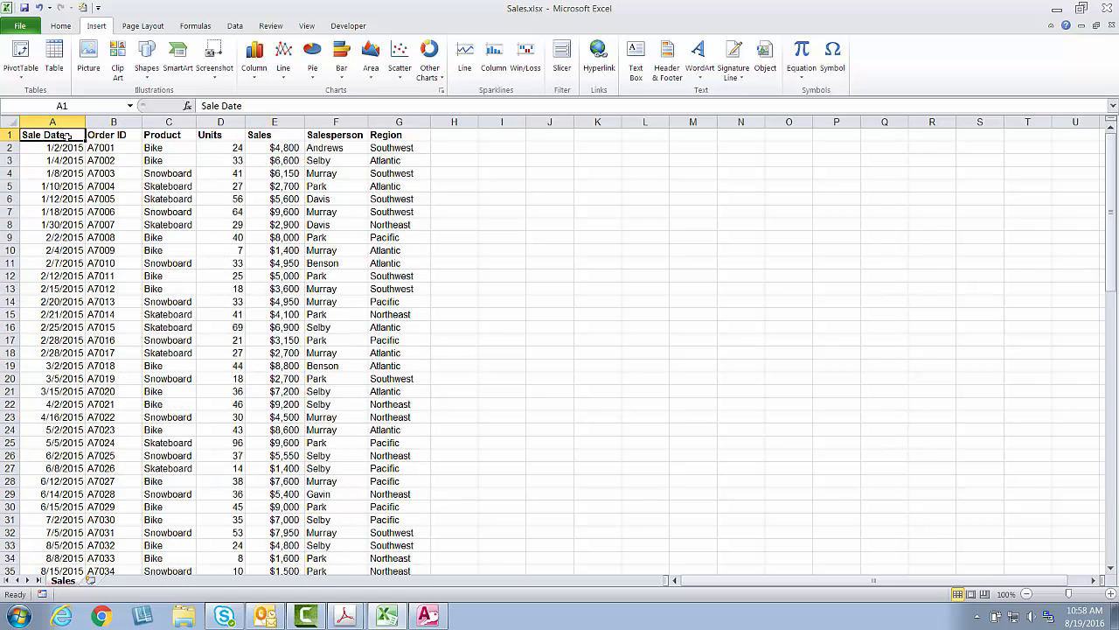
key(ctrl+s)
- Switch to Access and open the linked Sales table to check its last records for the new sale
click(428, 615)
double_click(110, 157)
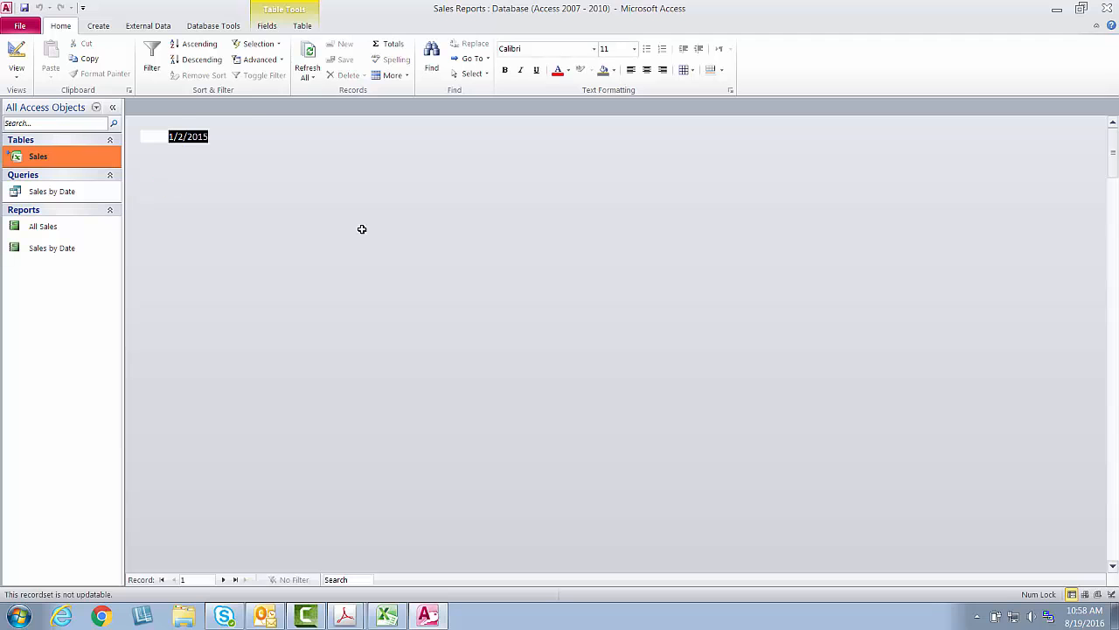
scroll(366, 253, down, 20)
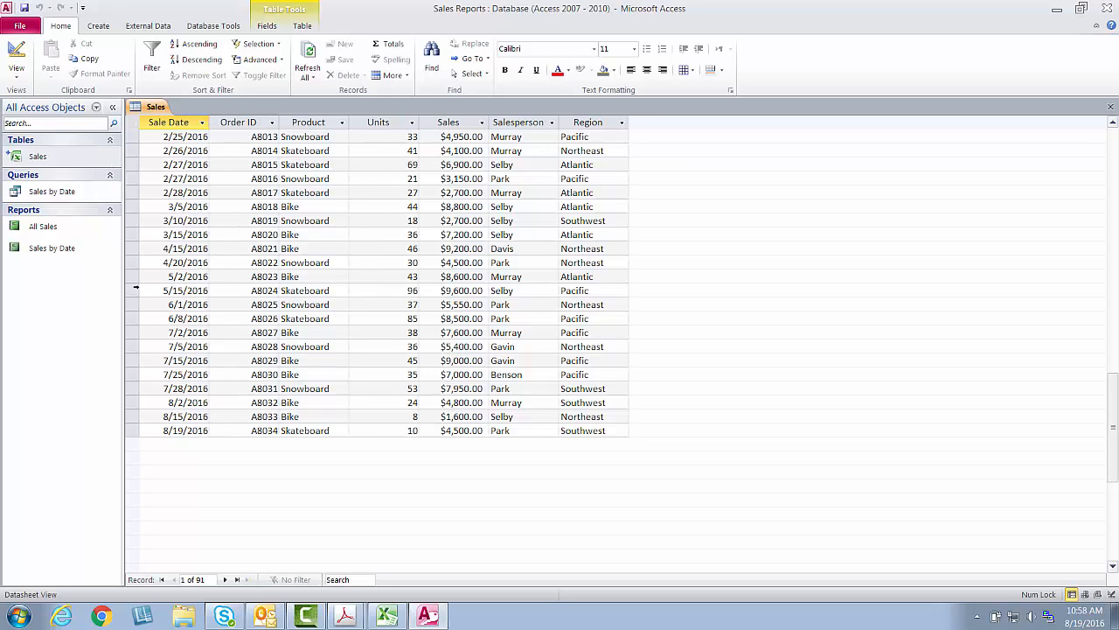
- Run the Sales by Date report again with beginning date 8-1-16 and ending date 8-19-16
double_click(68, 251)
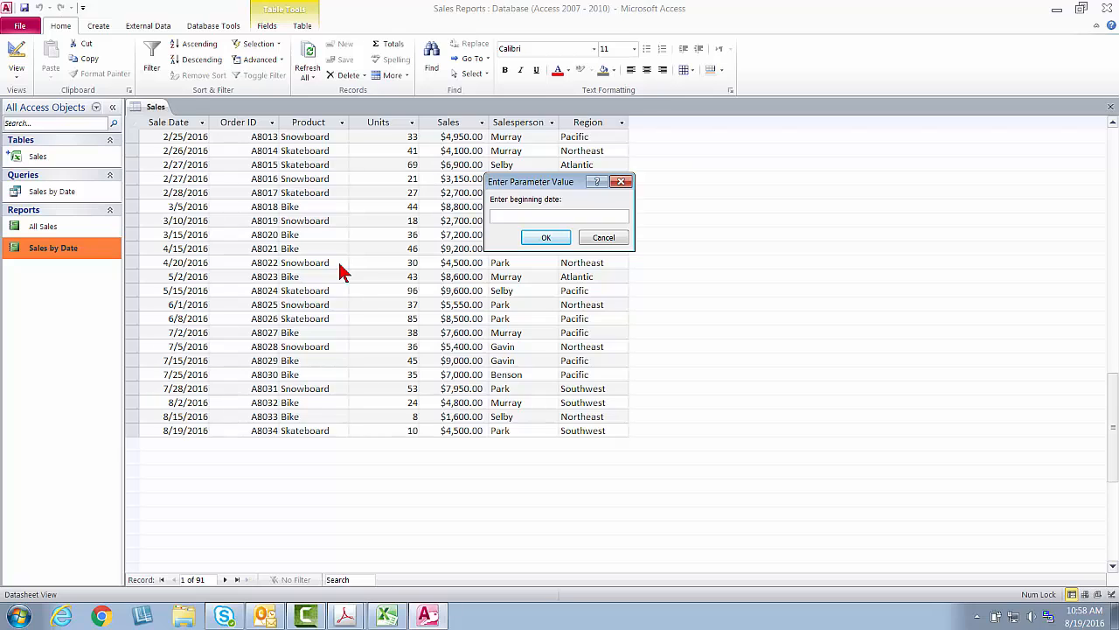
text(8-1-16)
key(Return)
text(8-19-16)
key(Return)
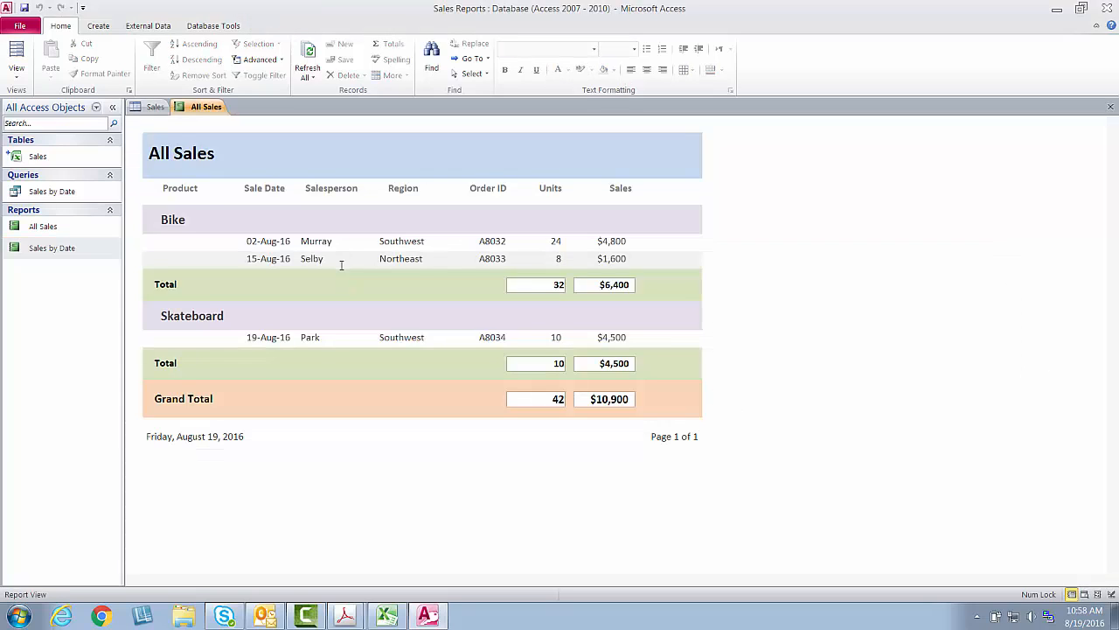
- Close the report with the Access database, the Sales workbook and the open PDF files
right_click(199, 107)
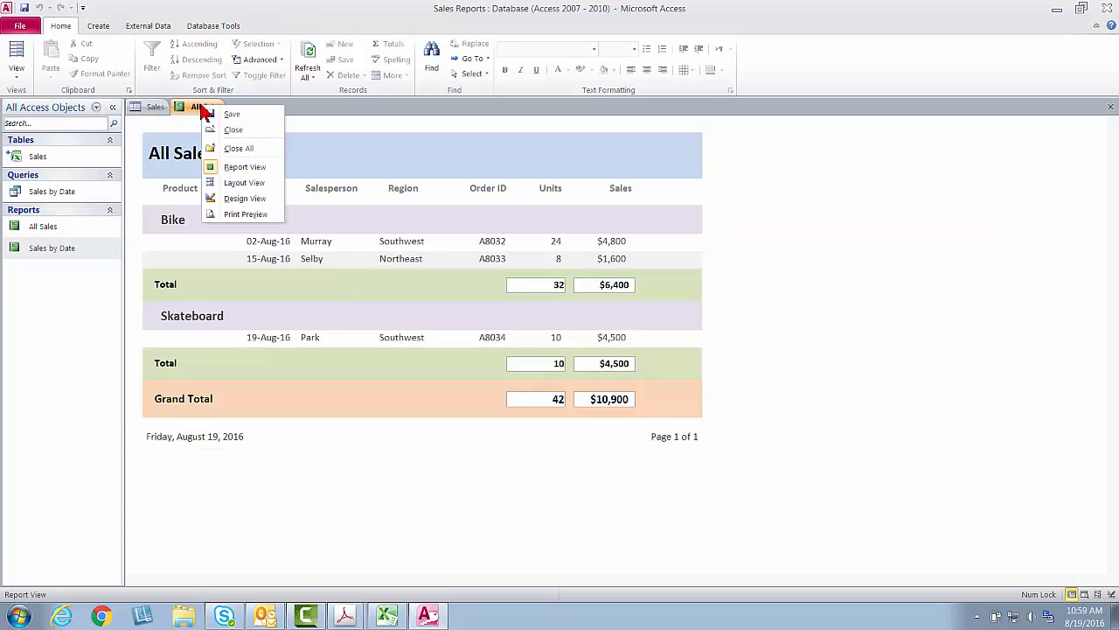
click(1107, 8)
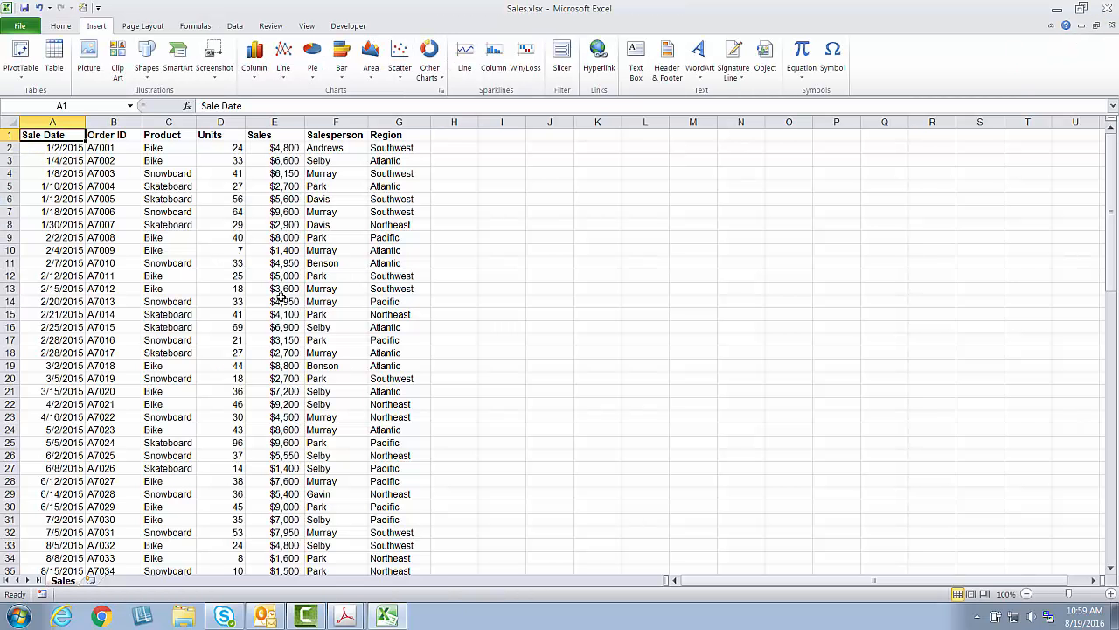
click(1107, 8)
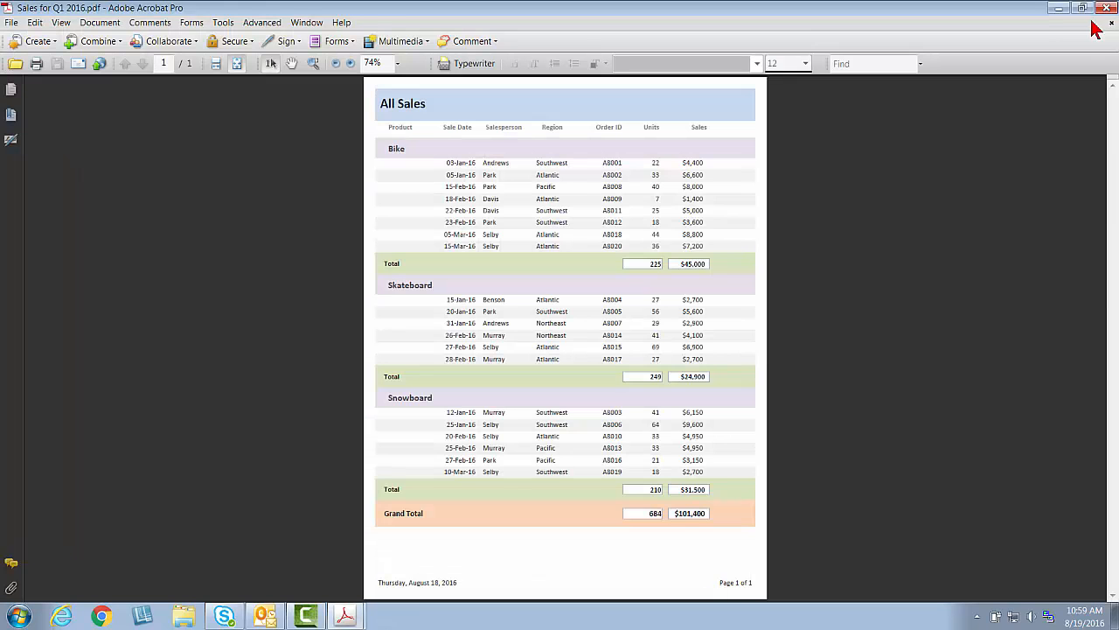
click(1107, 9)
click(1108, 10)
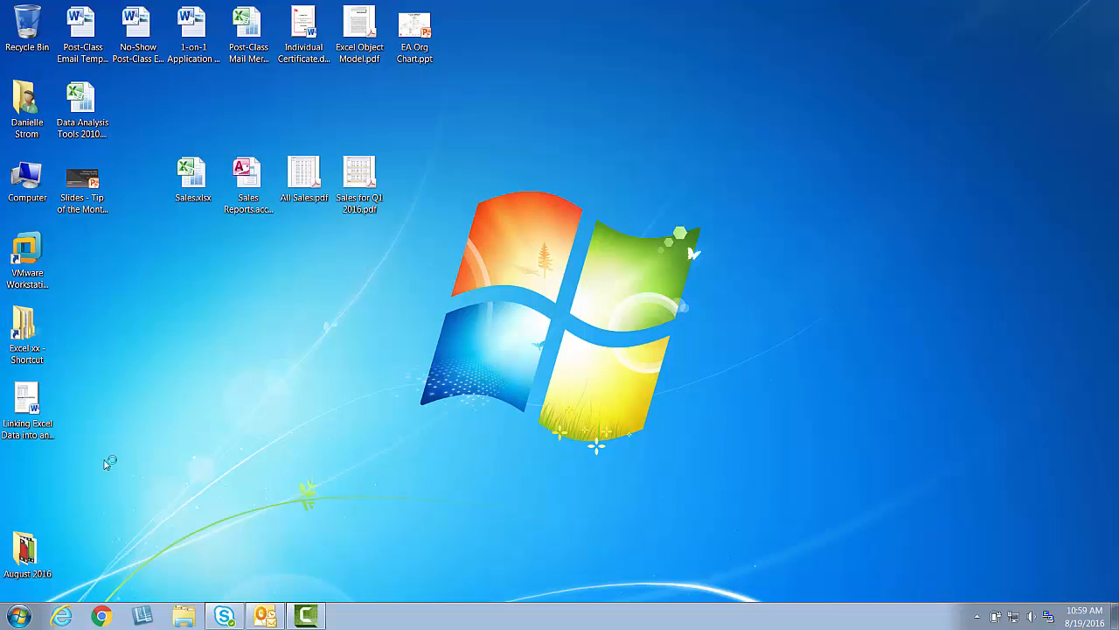
- Start Microsoft Access 2010 and name the new blank database Reports.accdb
click(19, 616)
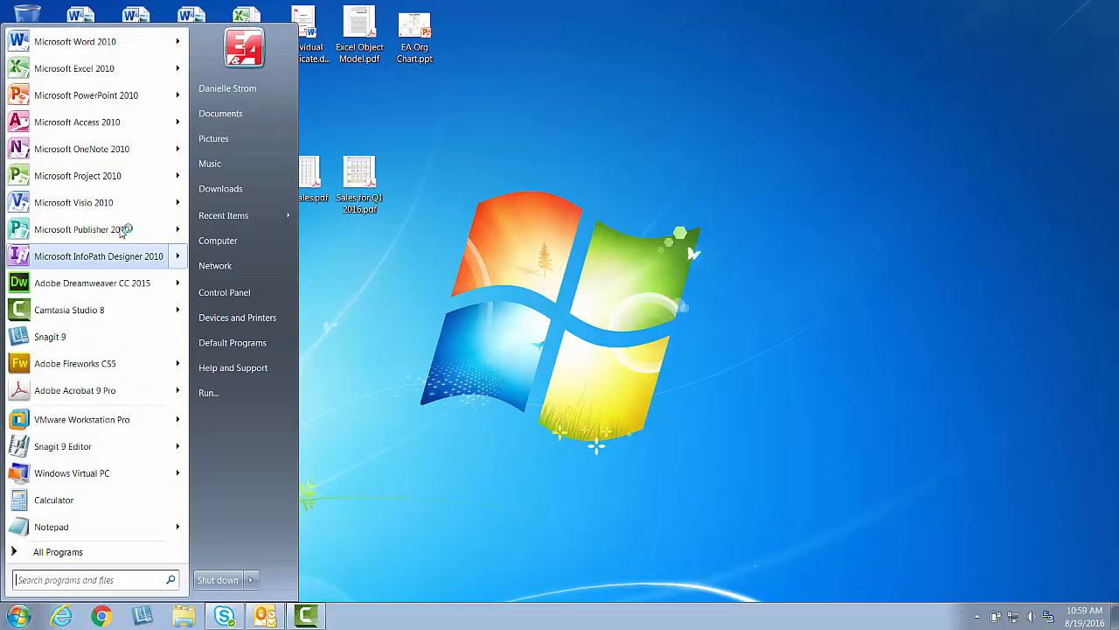
click(106, 123)
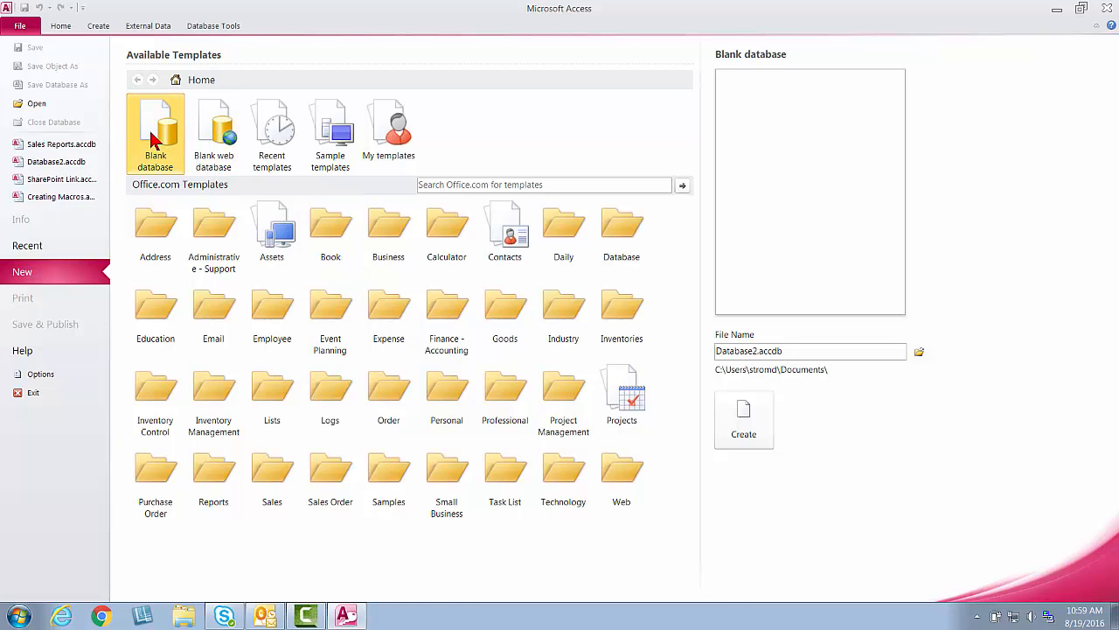
double_click(756, 352)
drag(756, 352, 707, 354)
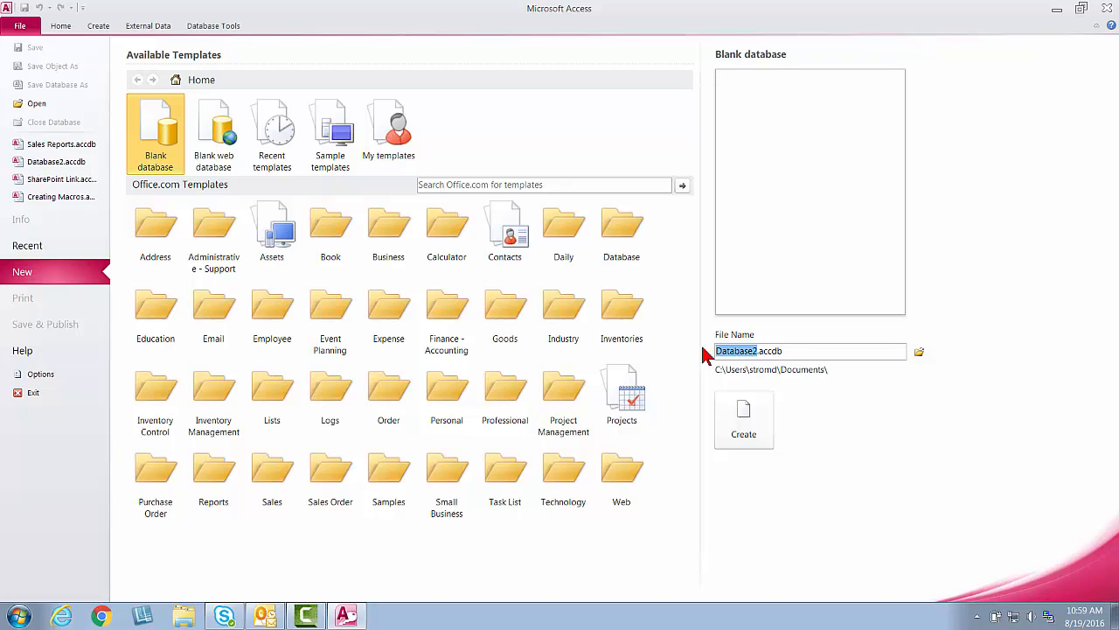
text(Reports)
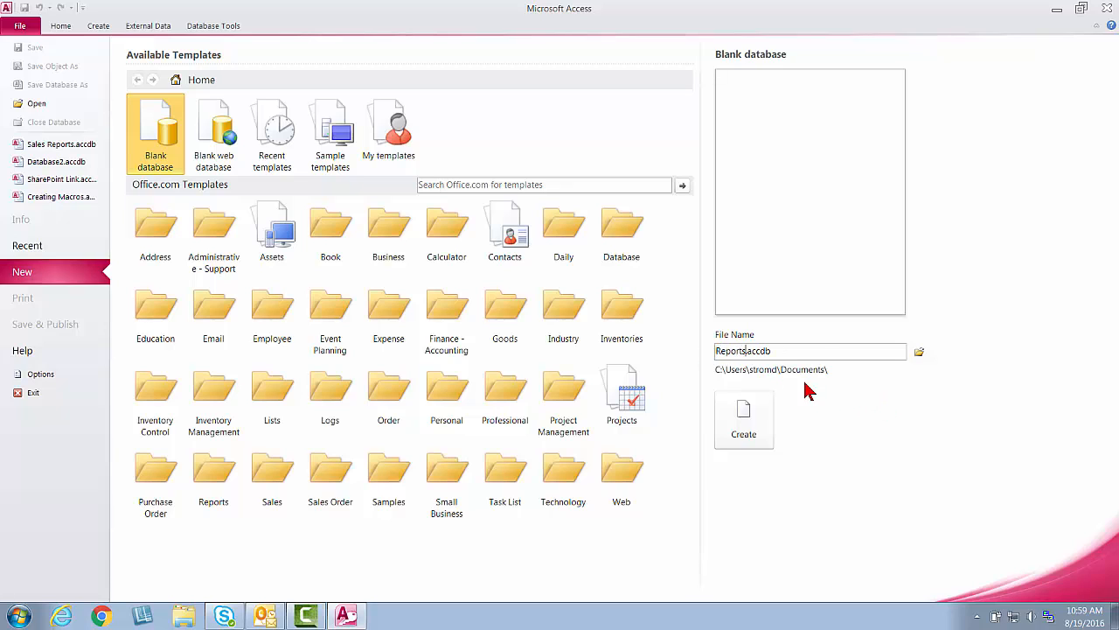
- Create the Reports database on the Desktop and close its empty default table
click(919, 352)
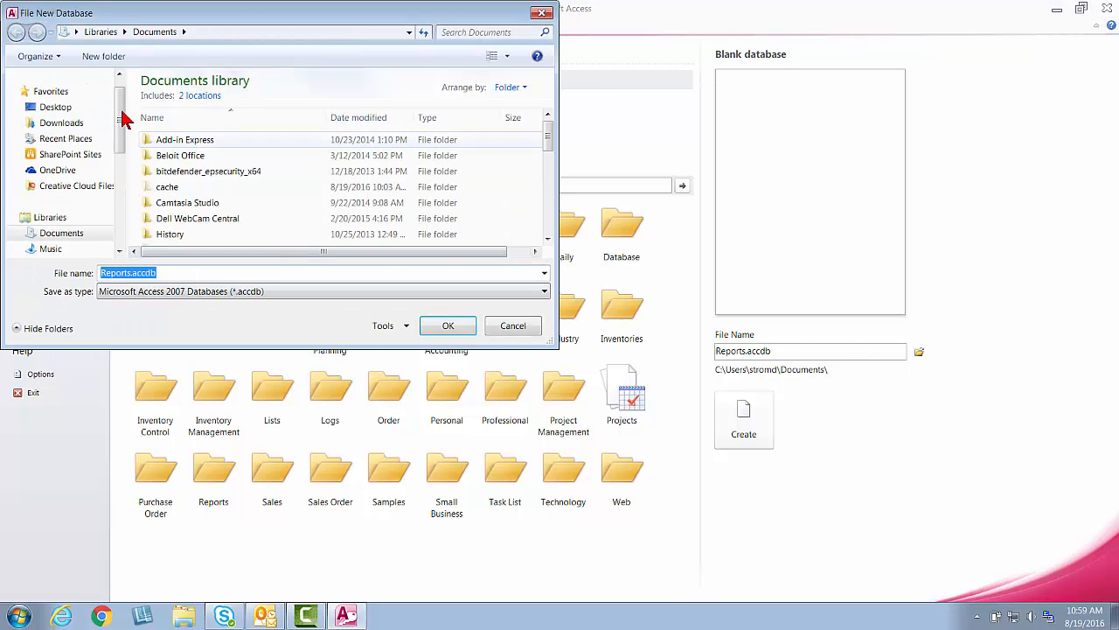
click(55, 107)
click(440, 327)
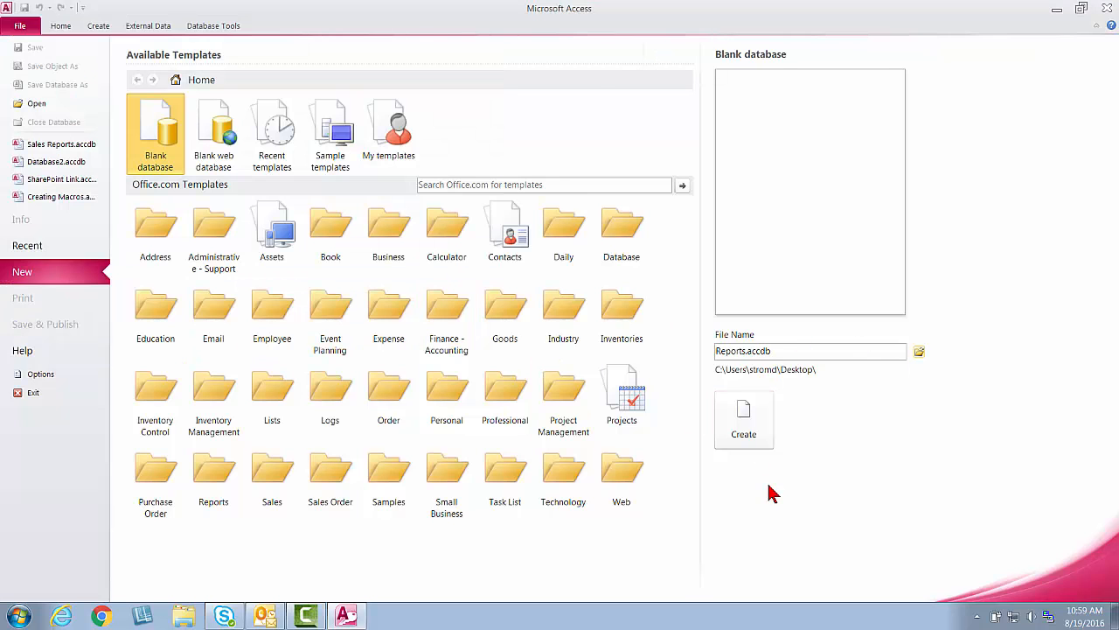
click(745, 425)
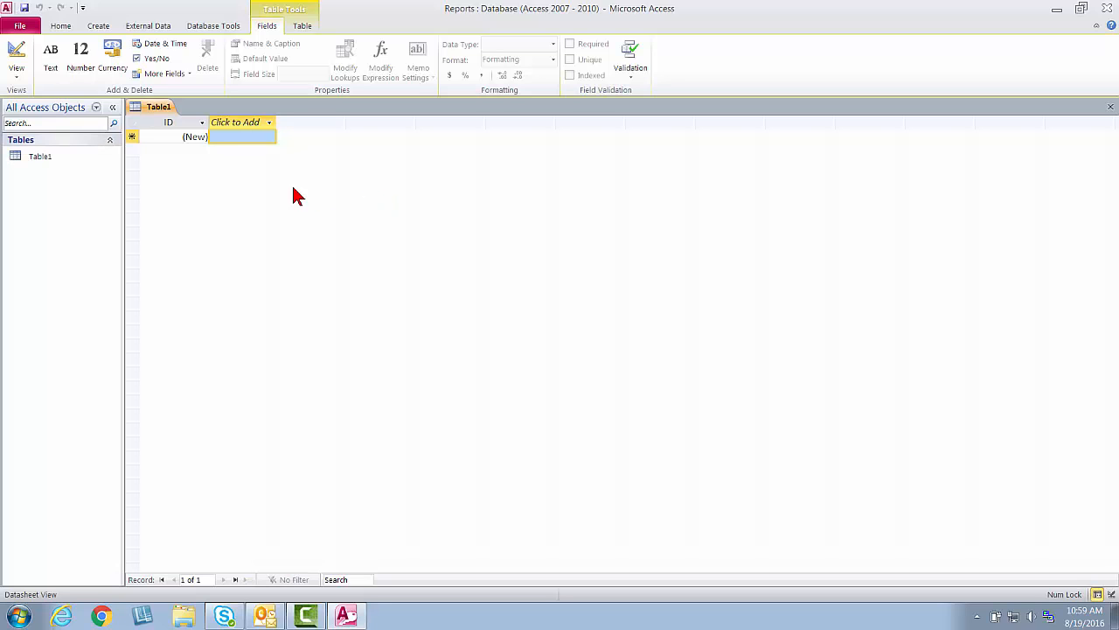
click(1110, 105)
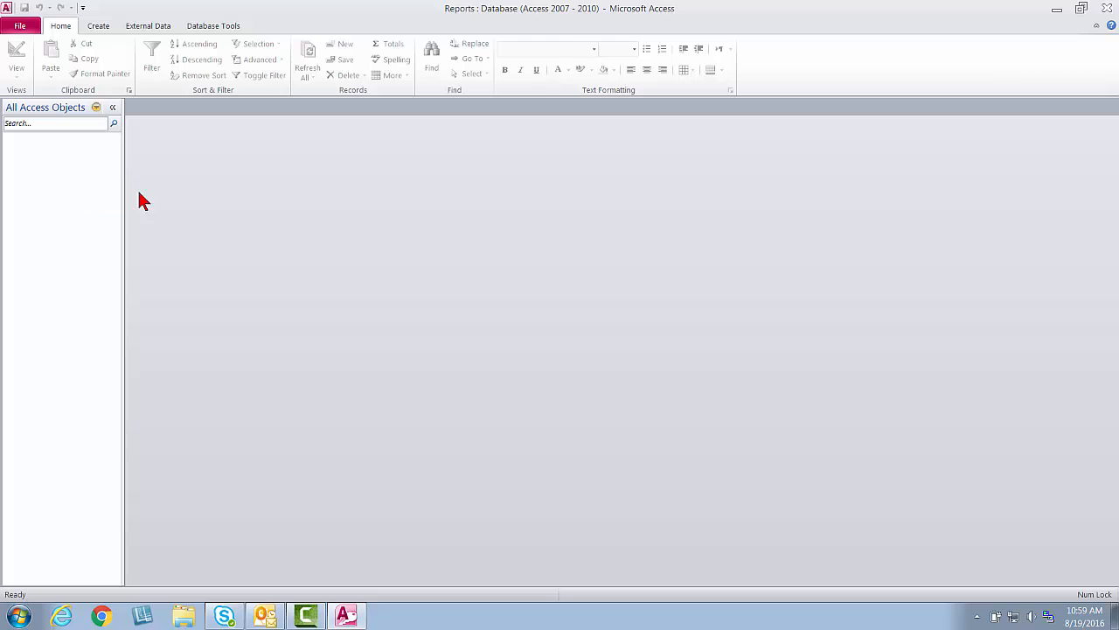
- Start getting external data from an Excel spreadsheet and choose Sales.xlsx on the Desktop as the source
click(98, 25)
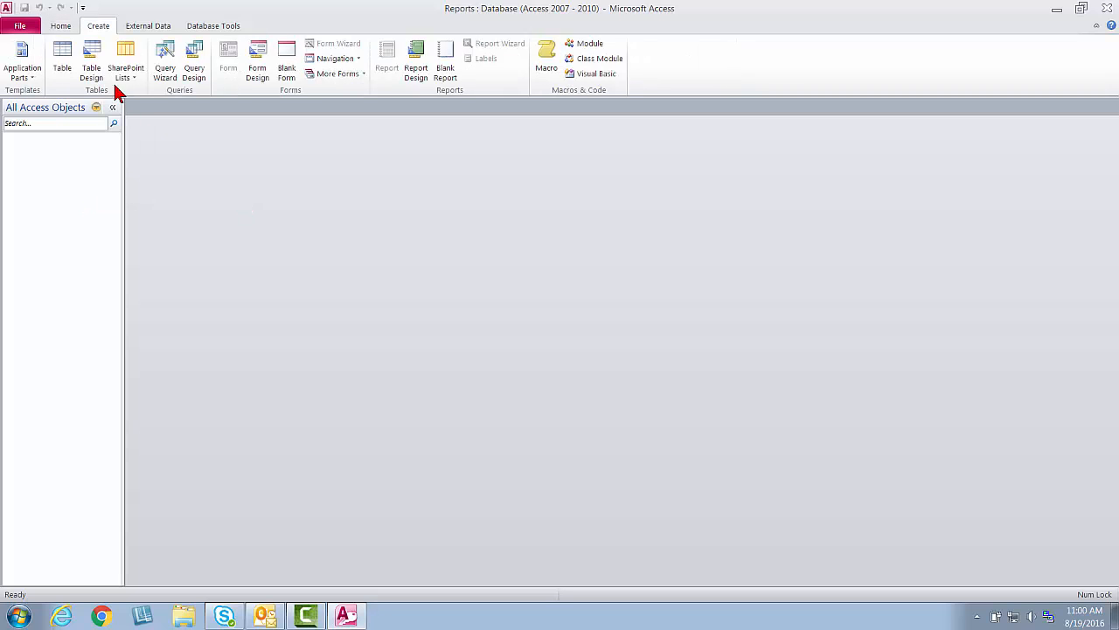
click(154, 29)
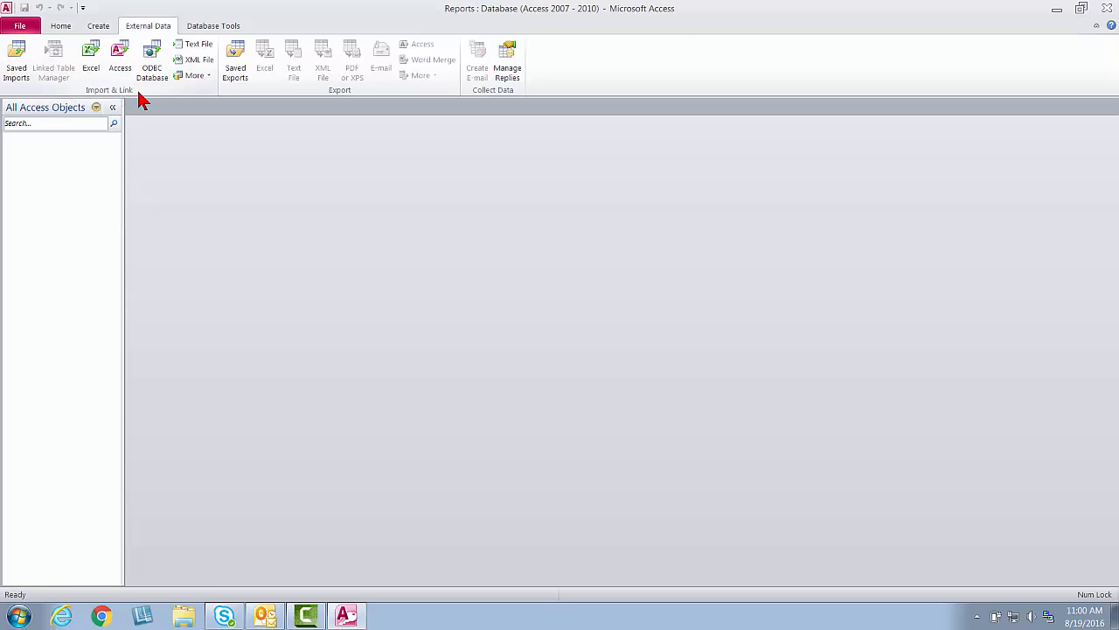
click(92, 75)
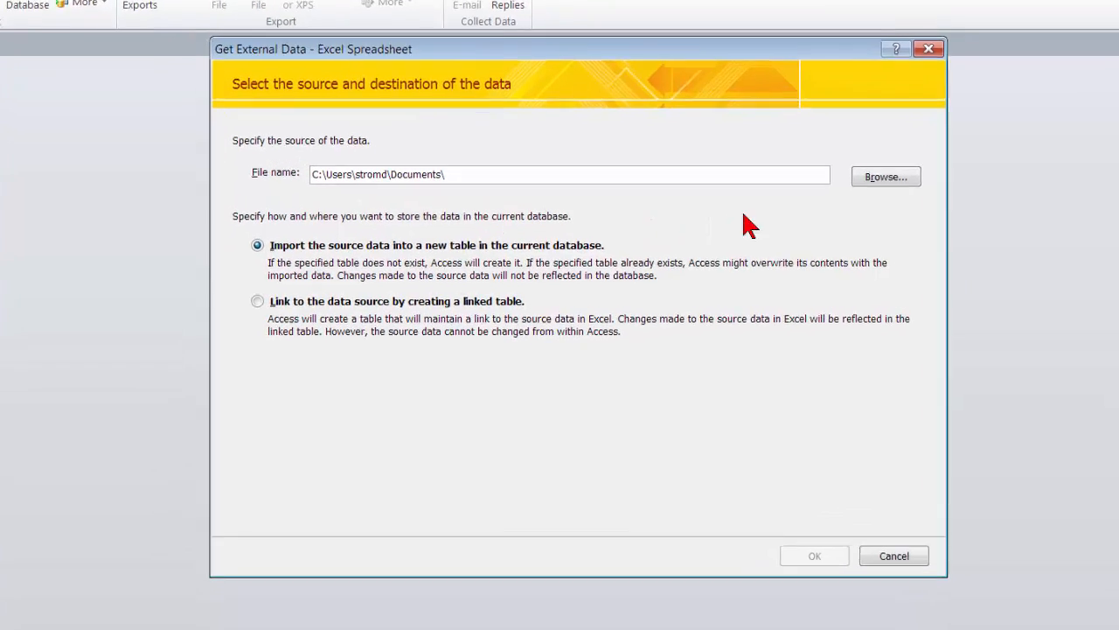
click(883, 178)
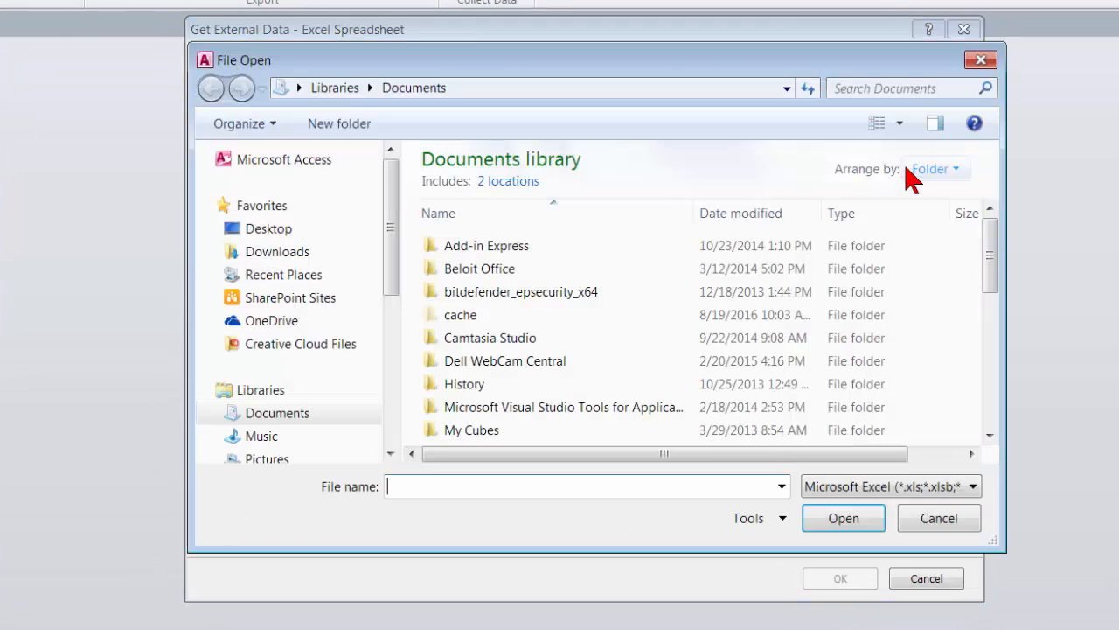
click(353, 226)
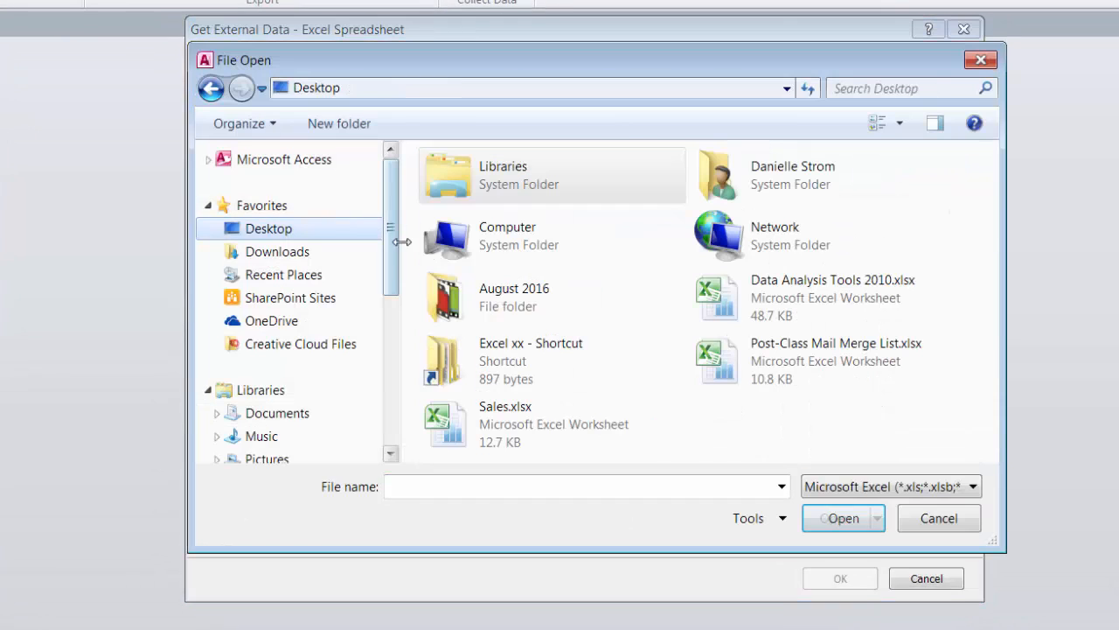
double_click(535, 428)
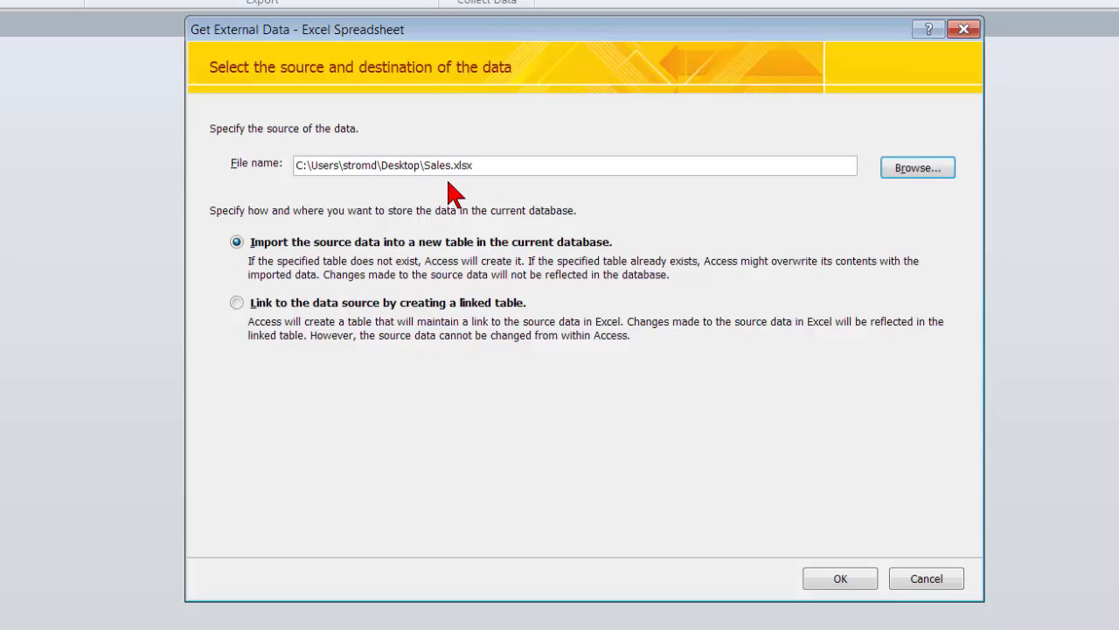
- Link to the data source by creating a linked table, keeping the first row as column headings
click(237, 303)
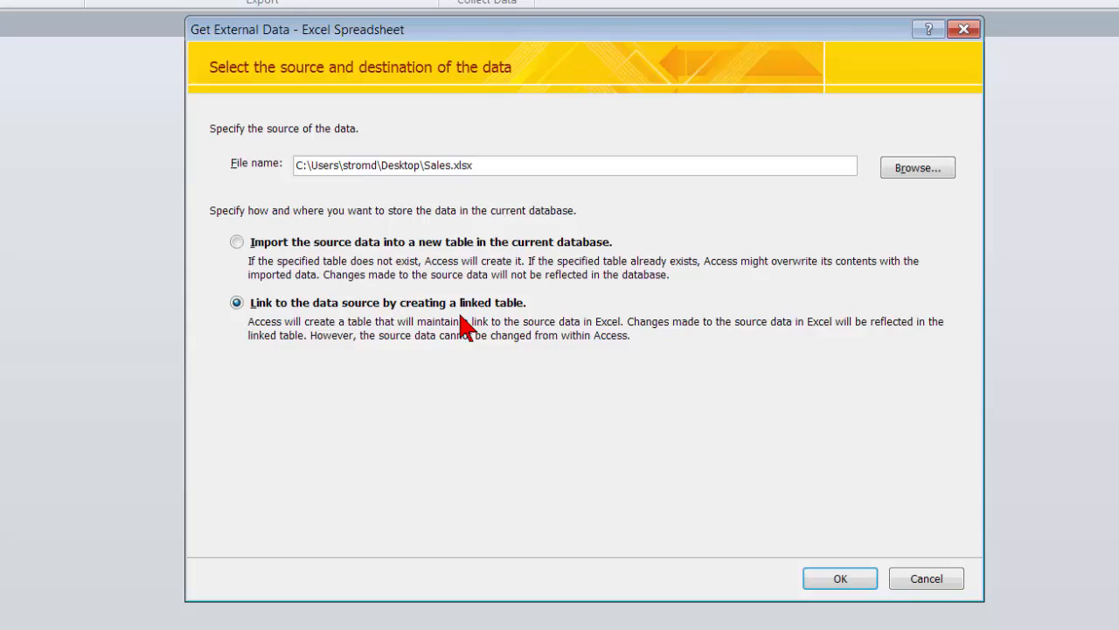
click(827, 581)
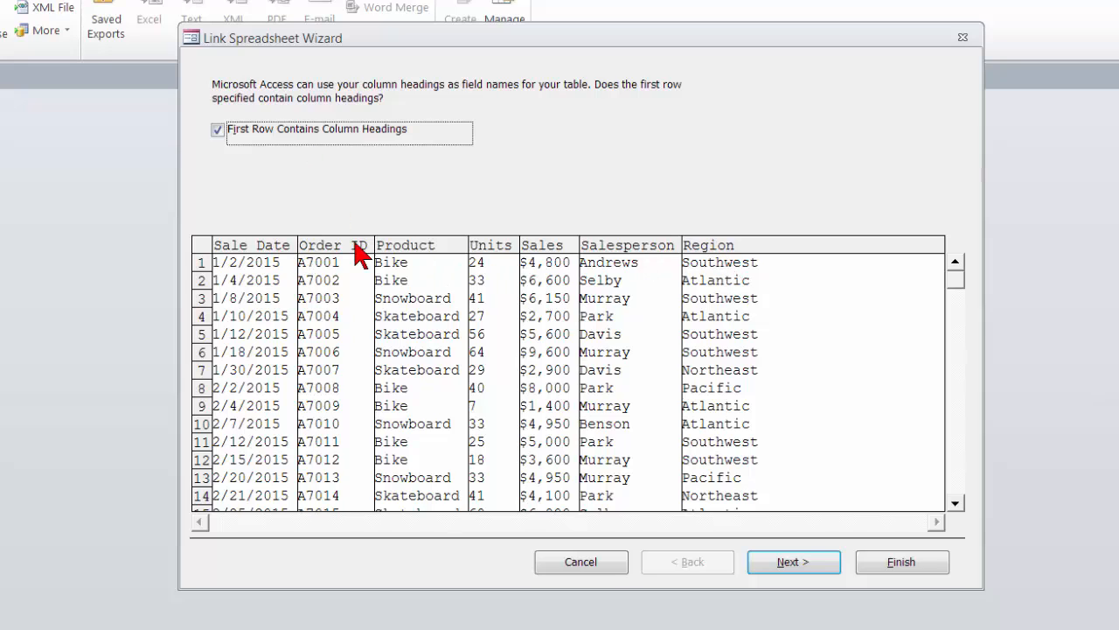
click(785, 559)
- Finish linking with the table name Sales, and open the linked table to review its records before closing it
click(382, 198)
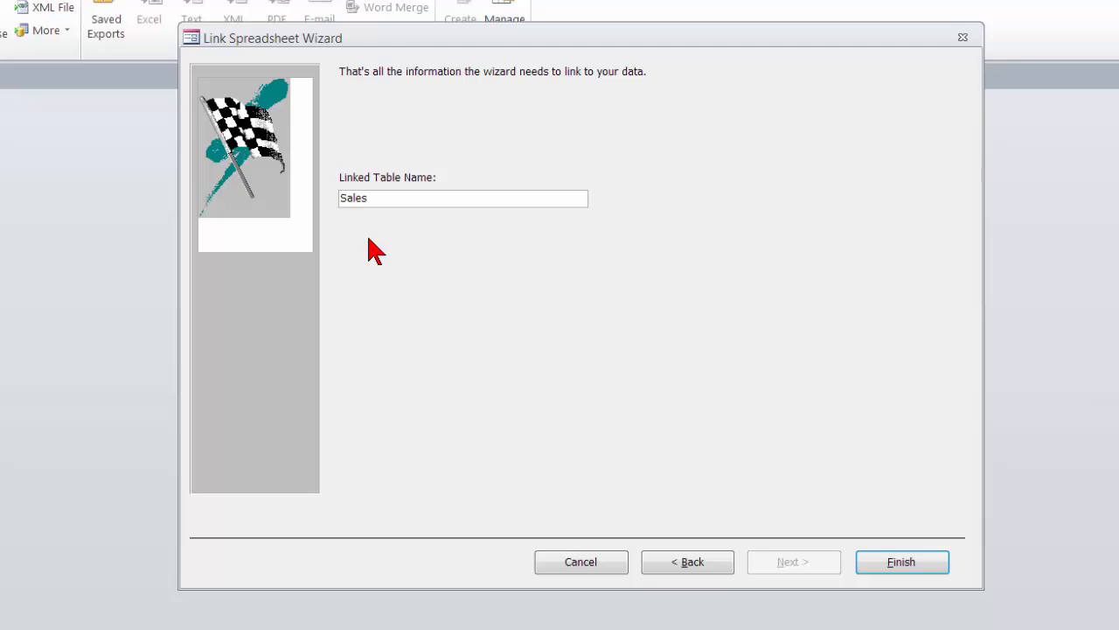
click(902, 561)
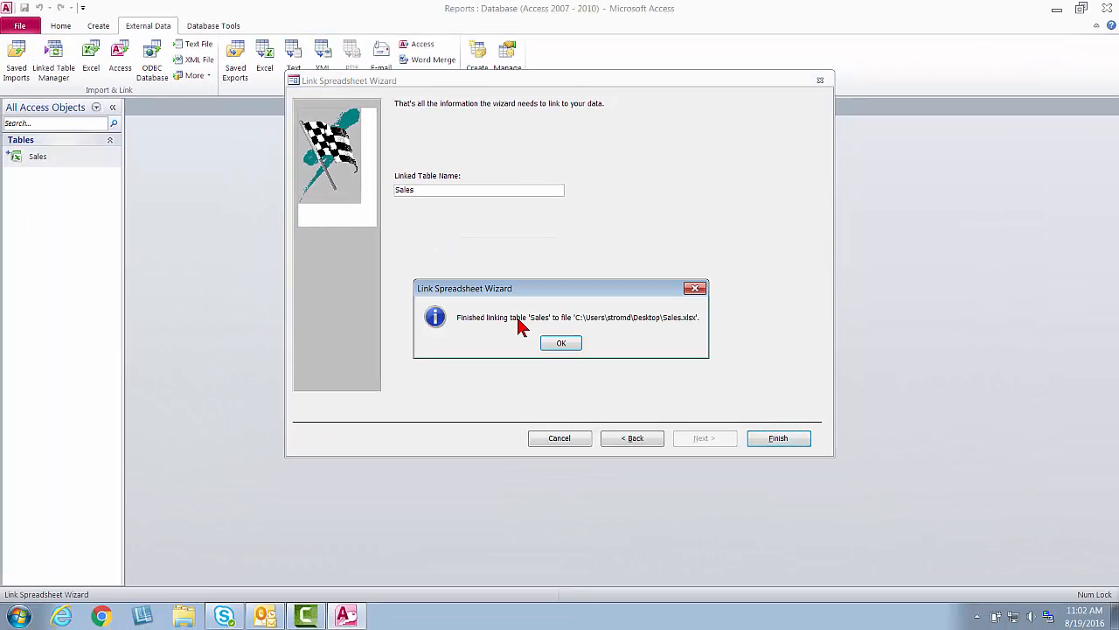
click(560, 343)
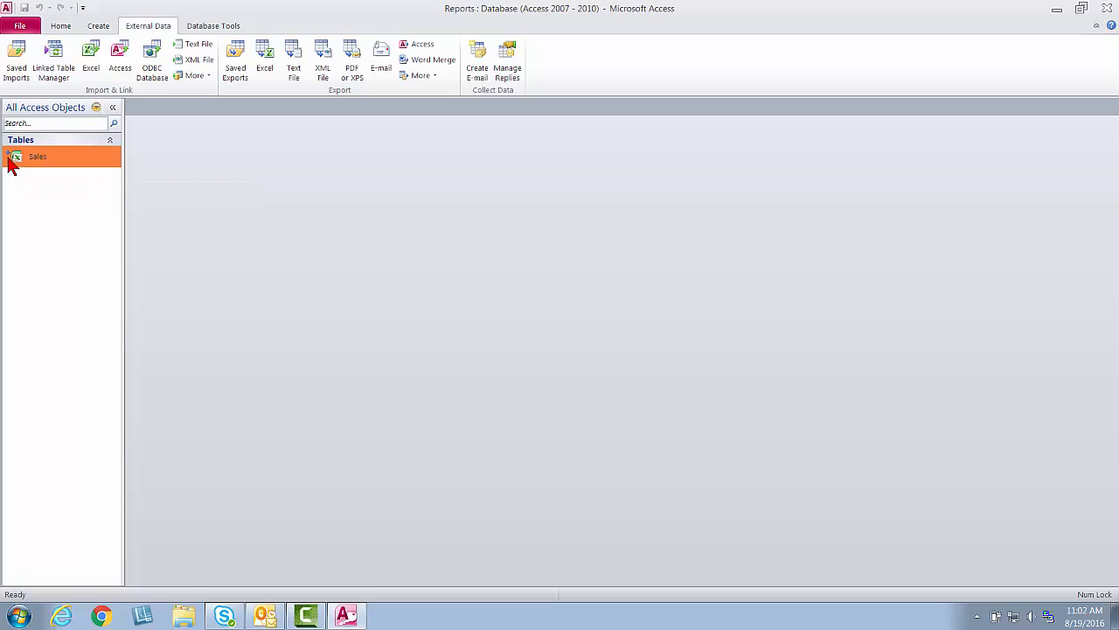
double_click(68, 161)
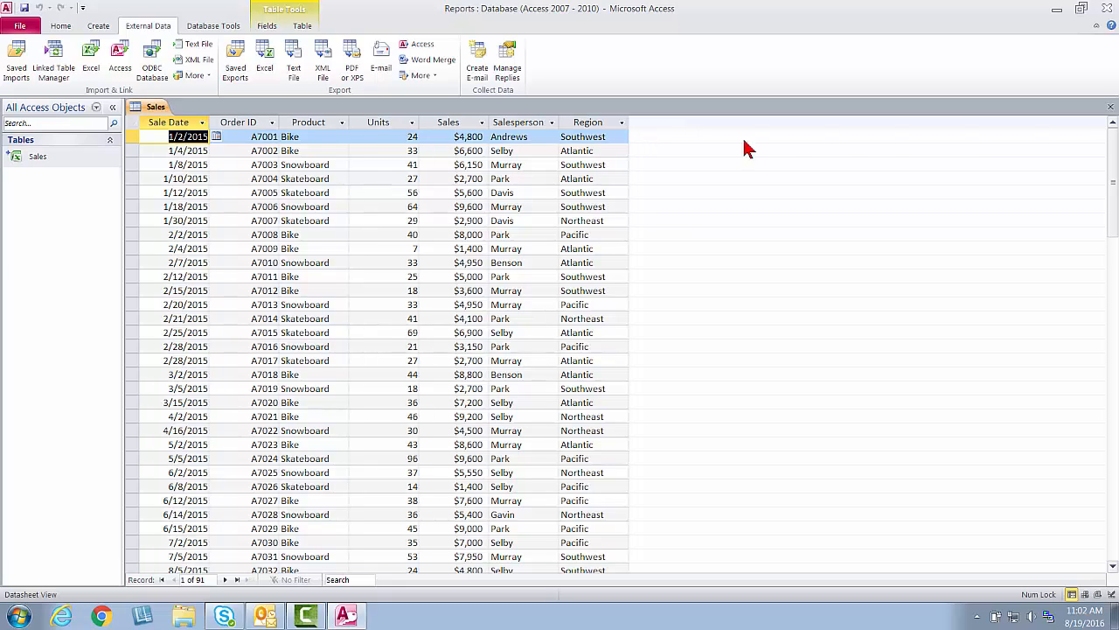
click(1111, 106)
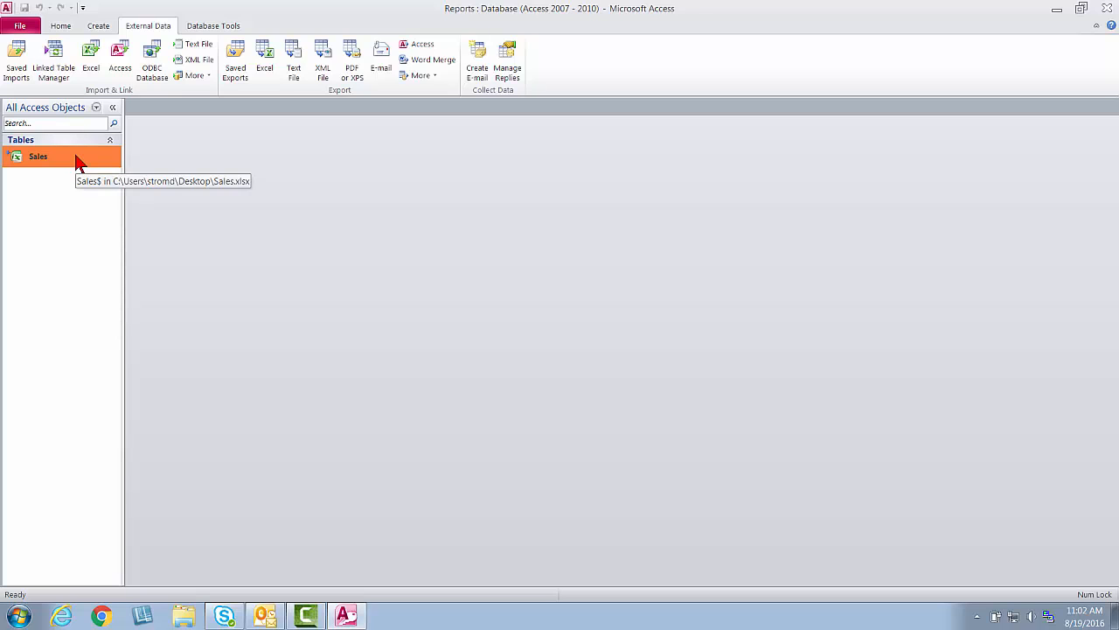
- Start a Report Wizard report with all fields of the Sales table and add Product as a grouping level
click(97, 25)
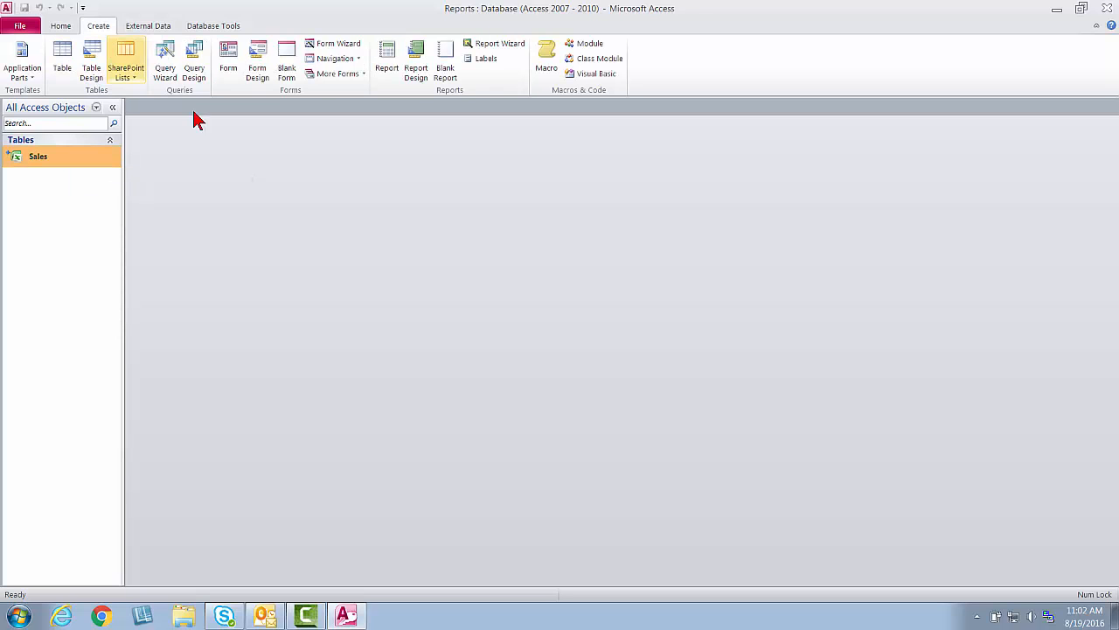
click(494, 44)
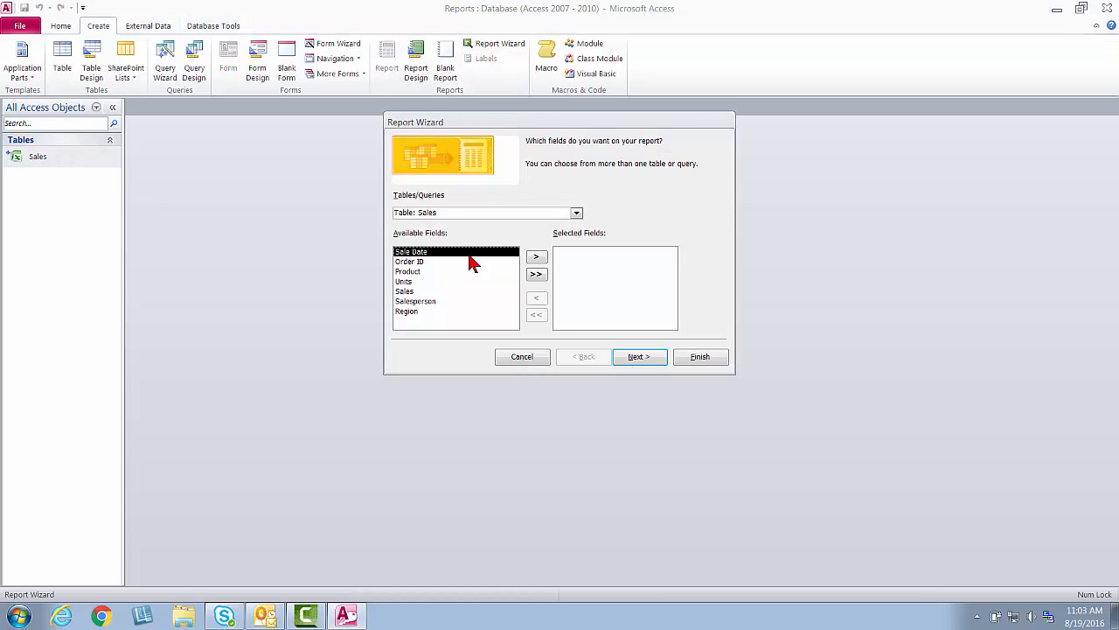
click(537, 277)
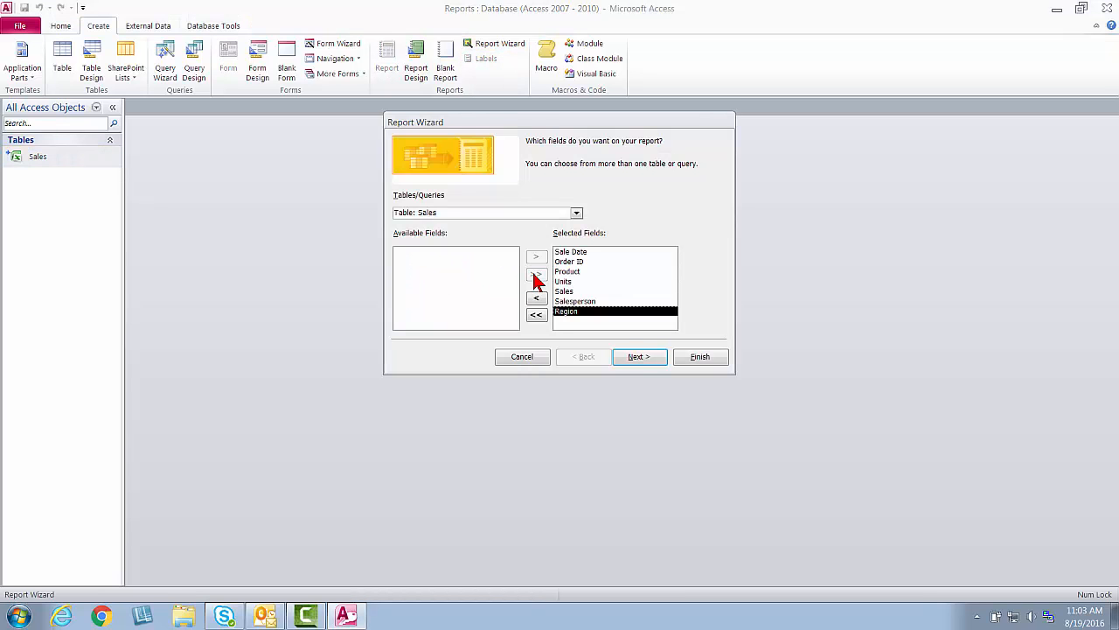
click(638, 359)
click(440, 212)
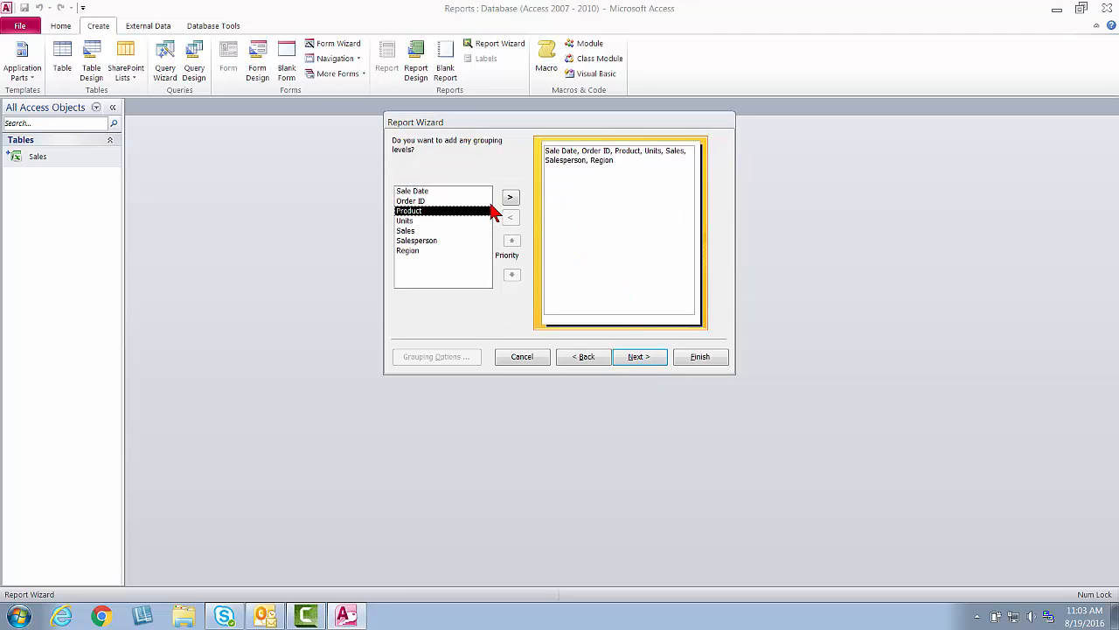
click(509, 198)
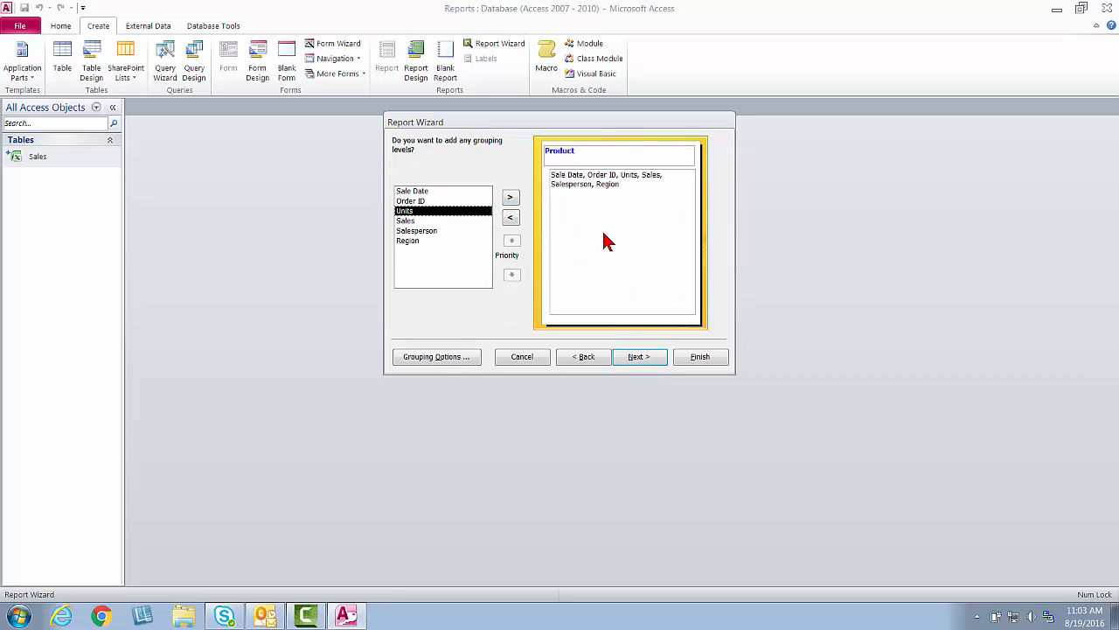
- Sort the report's detail records by Sale Date ascending and add Sum summary values for Units and Sales
click(639, 358)
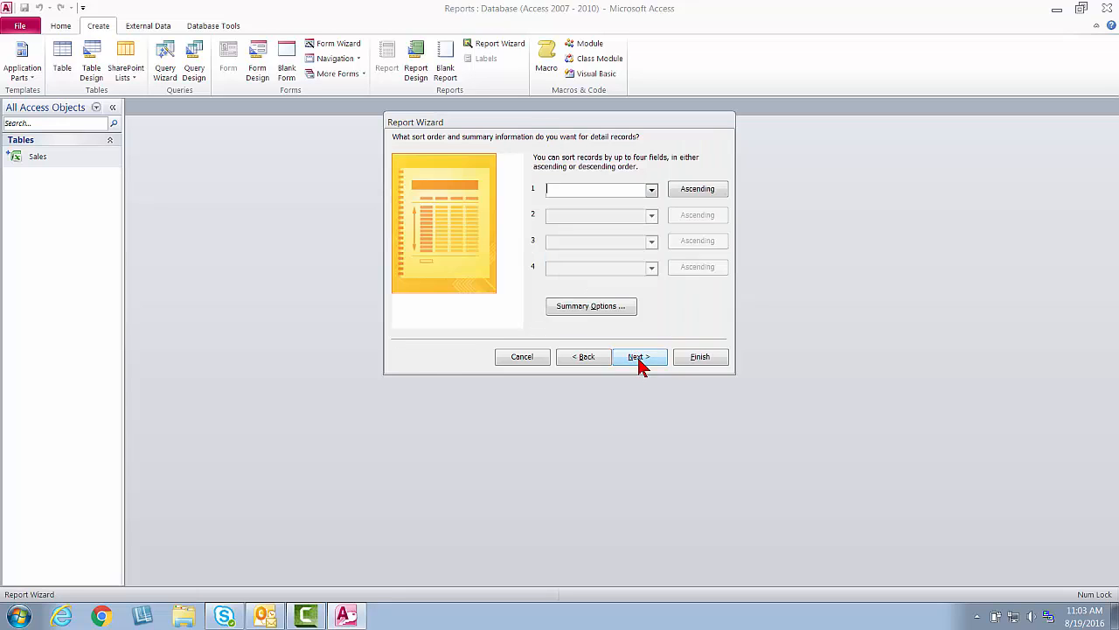
click(651, 192)
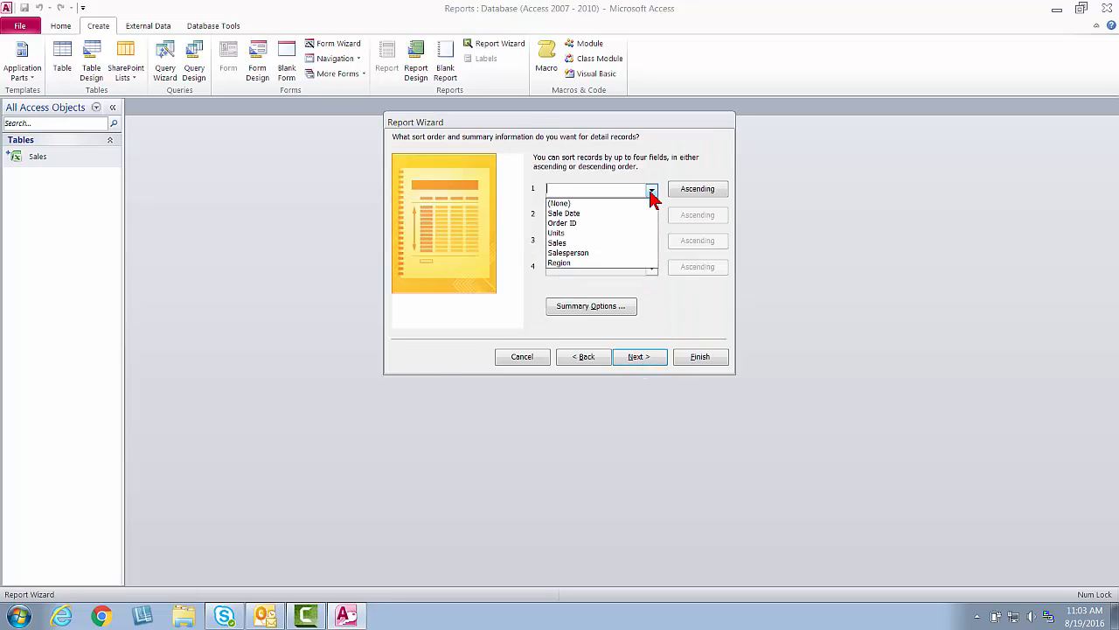
click(608, 213)
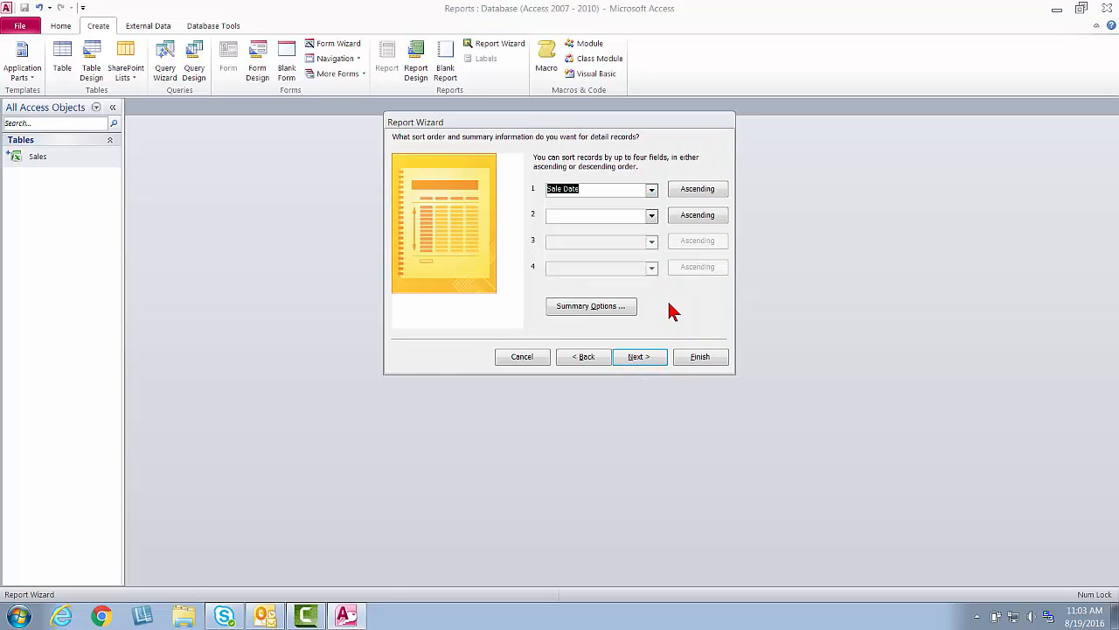
click(623, 312)
click(516, 184)
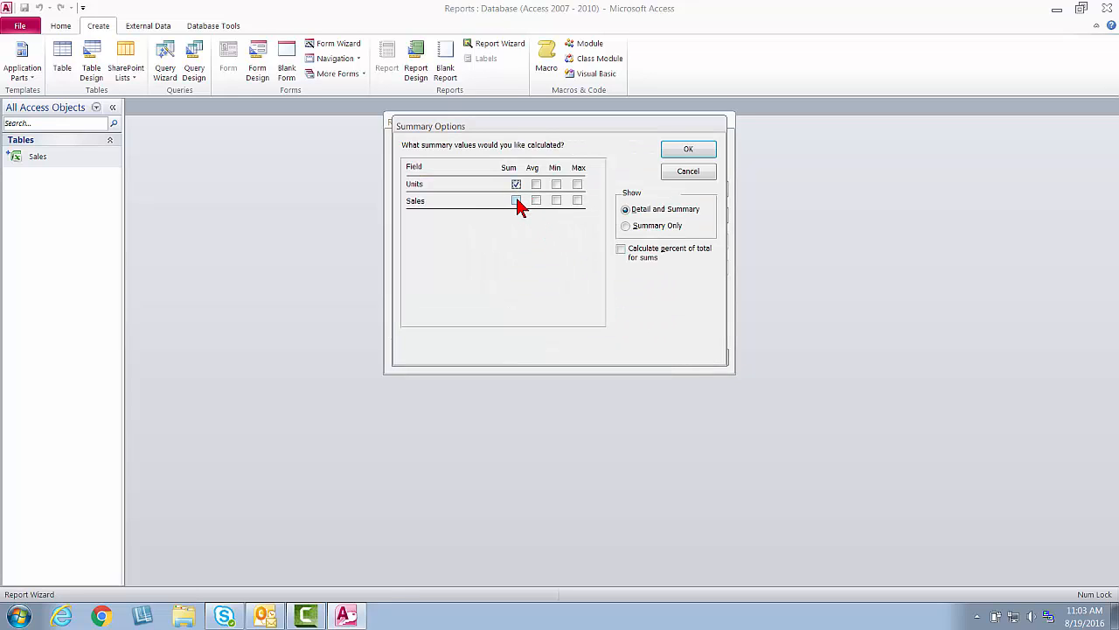
click(516, 200)
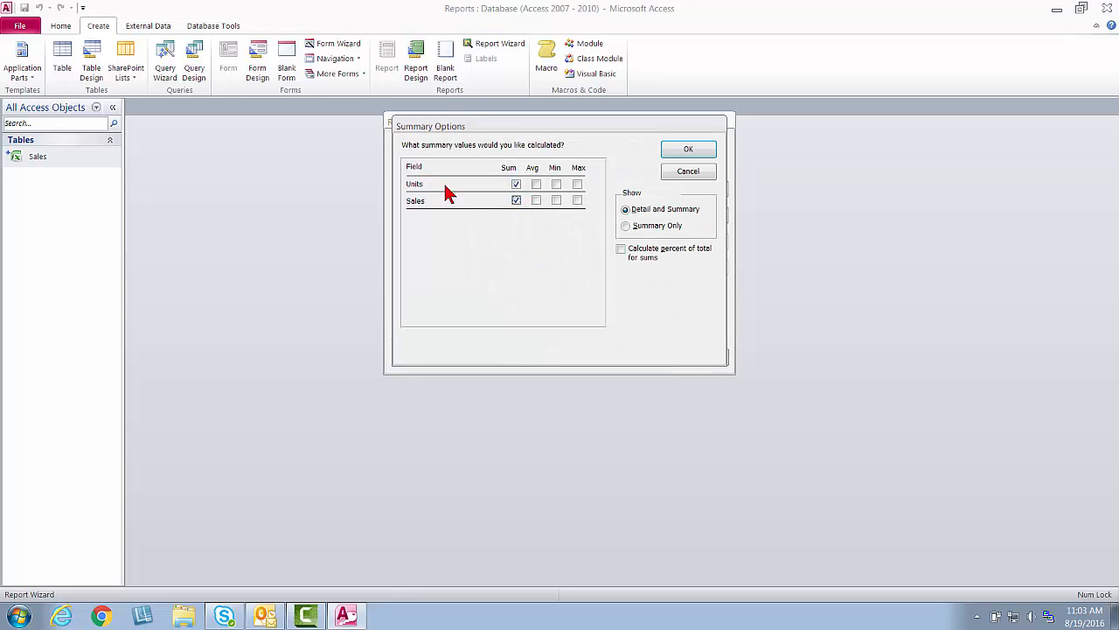
click(681, 153)
- Keep the stepped portrait layout, title the report All Sales, and finish the wizard with a preview of the report
click(636, 358)
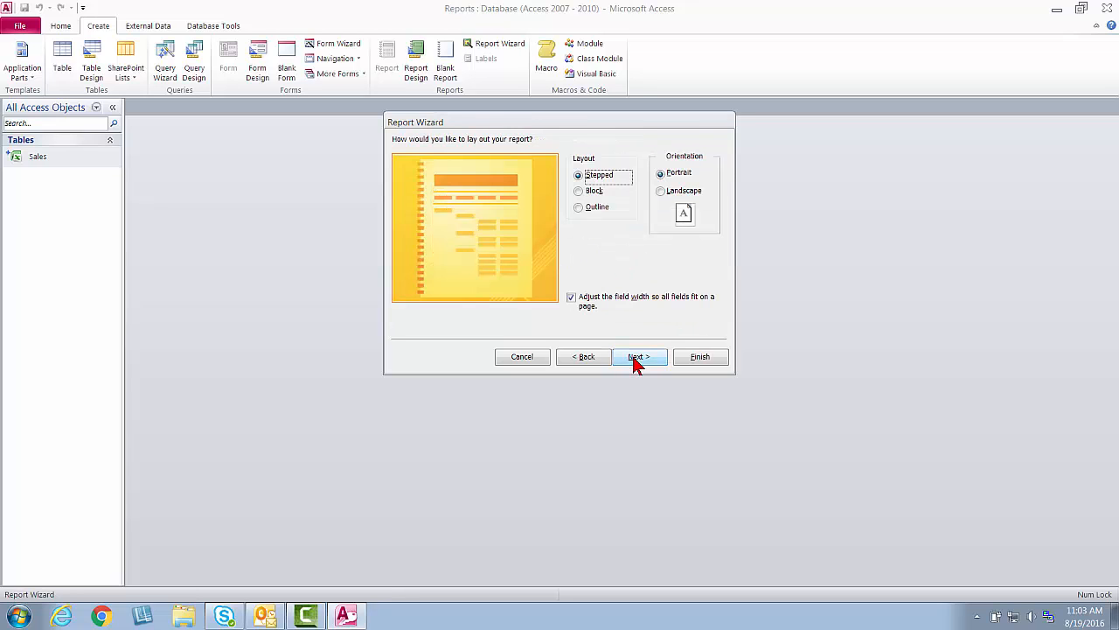
click(637, 356)
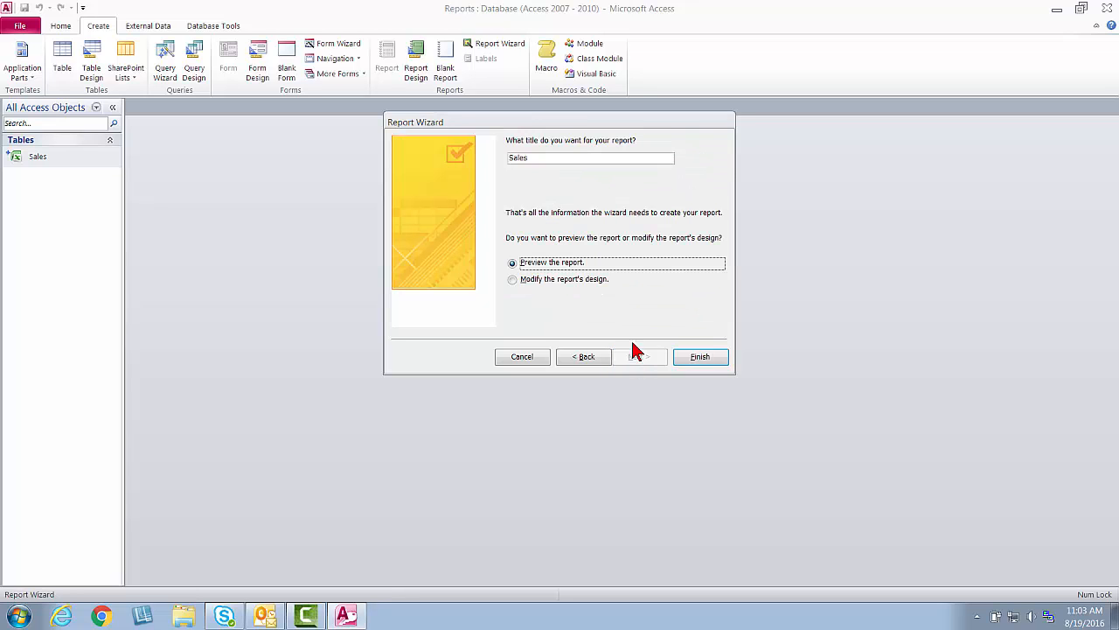
click(547, 156)
key(BackSpace)
key(BackSpace)
key(BackSpace)
key(BackSpace)
key(BackSpace)
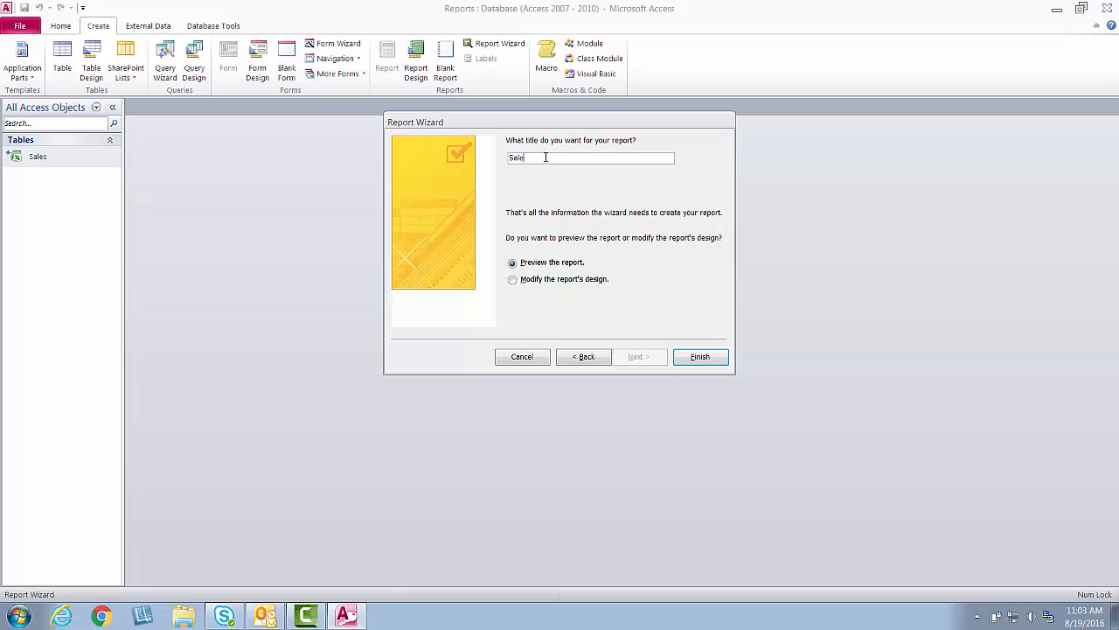
text(All Sales)
click(690, 358)
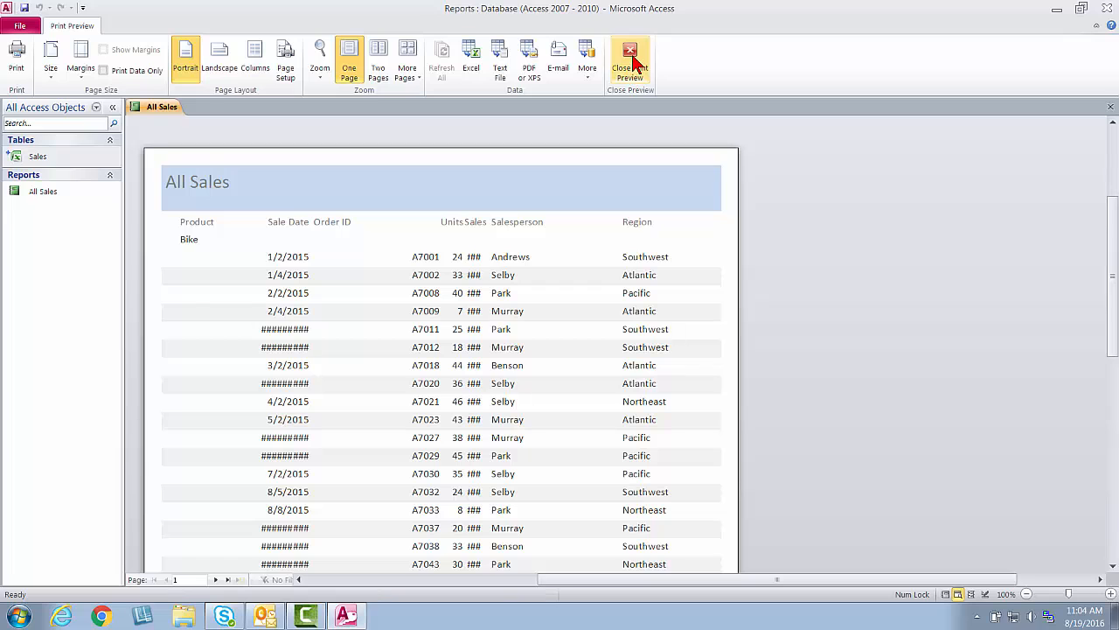
- Close the print preview of the All Sales report and close the report's design
click(637, 60)
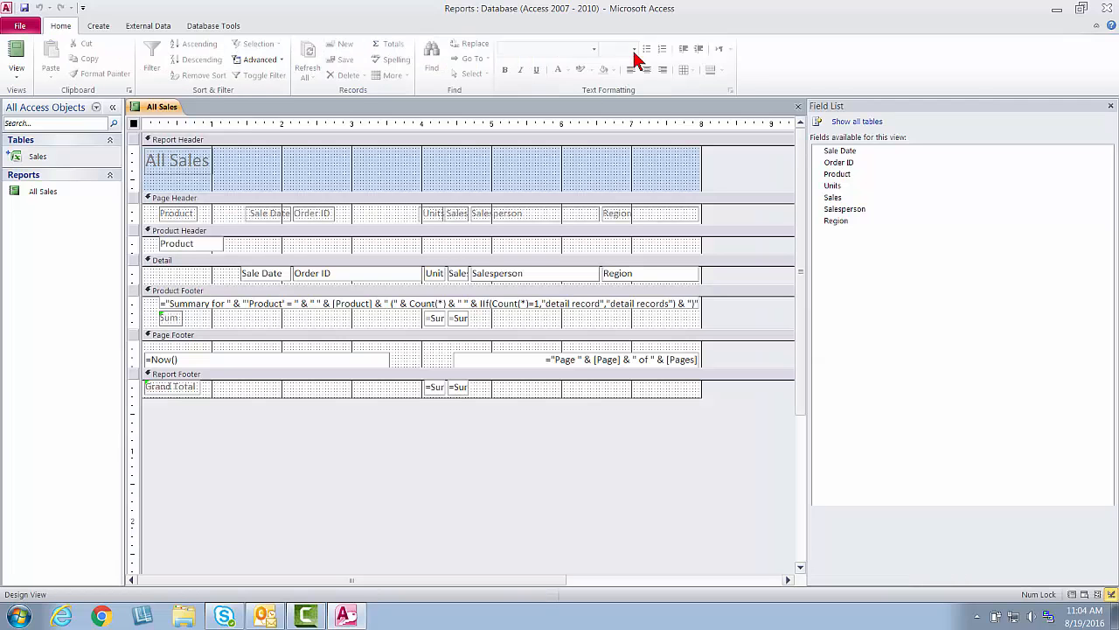
click(798, 108)
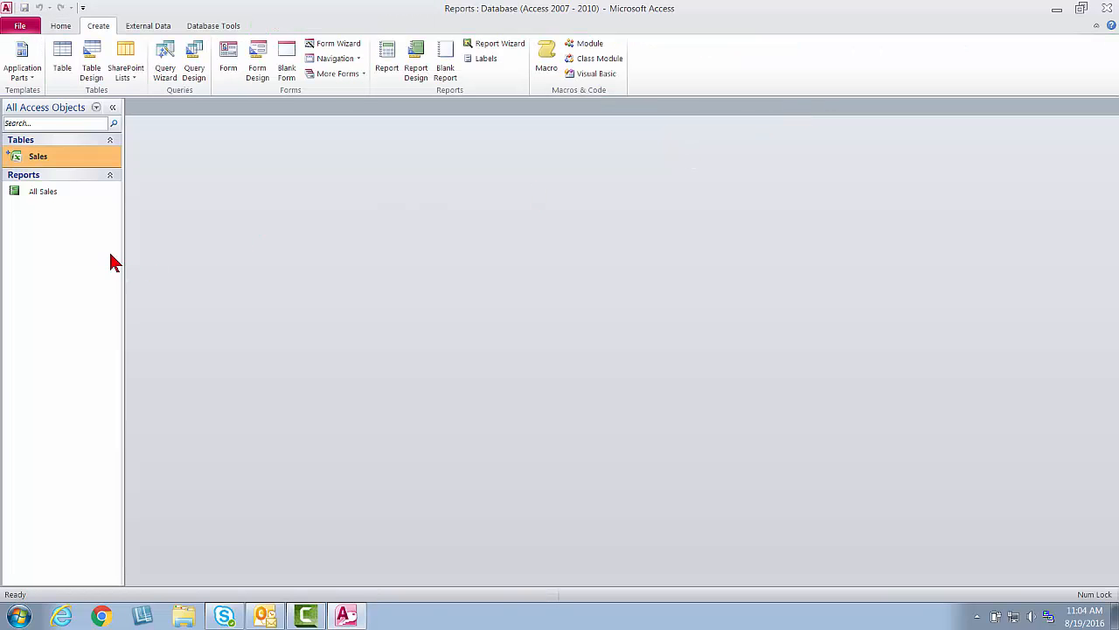